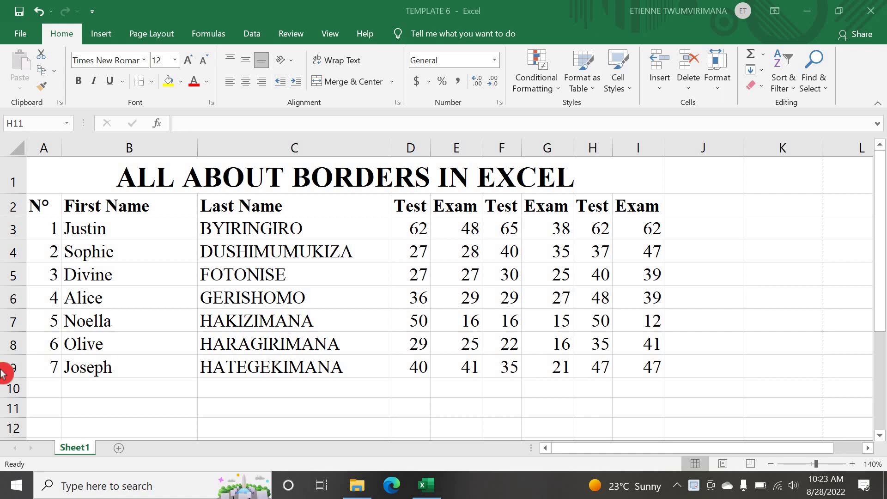
- Check the print preview of the marks sheet without borders, and return to the worksheet
{"action": "left_click", "coordinate": [259, 339]}
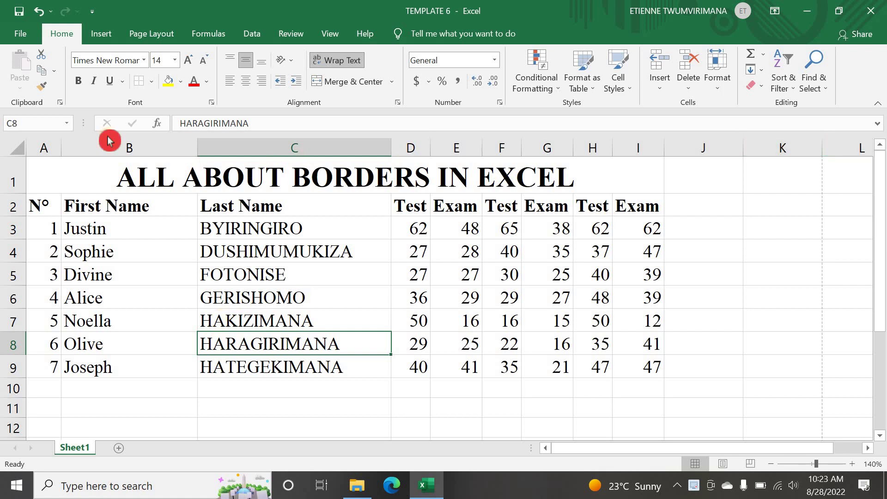
{"action": "left_click", "coordinate": [22, 33]}
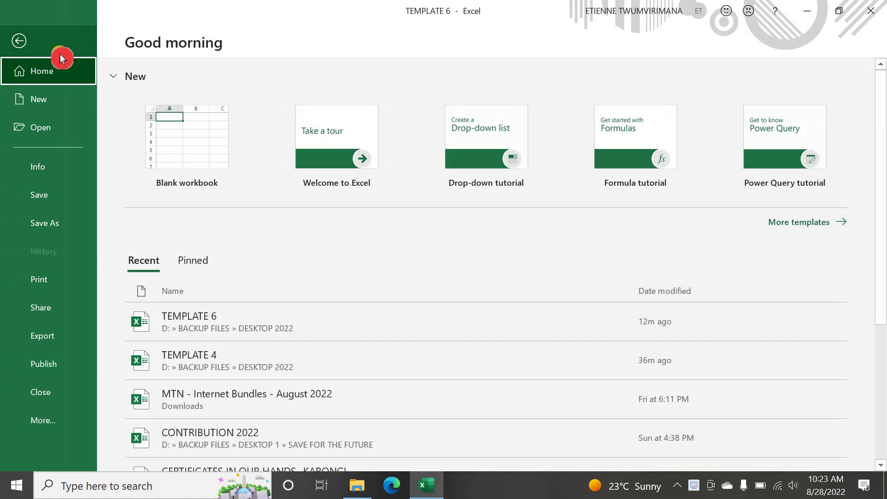
{"action": "left_click", "coordinate": [43, 278]}
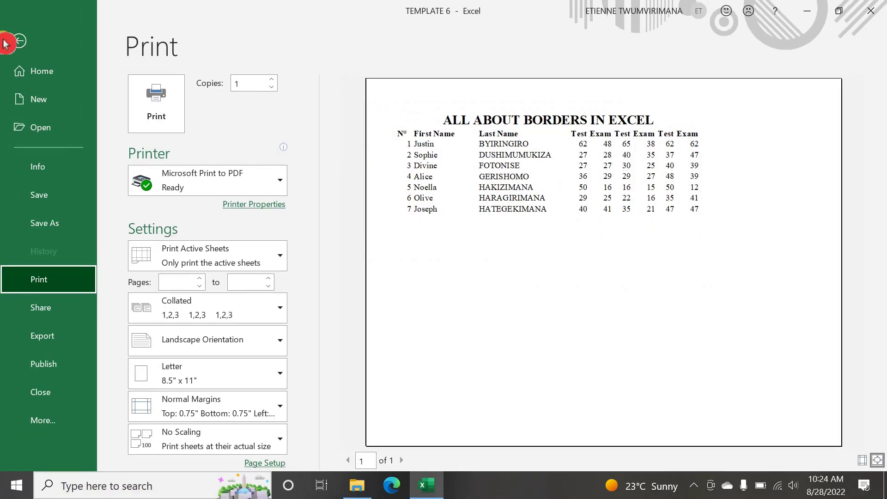
{"action": "left_click", "coordinate": [21, 44]}
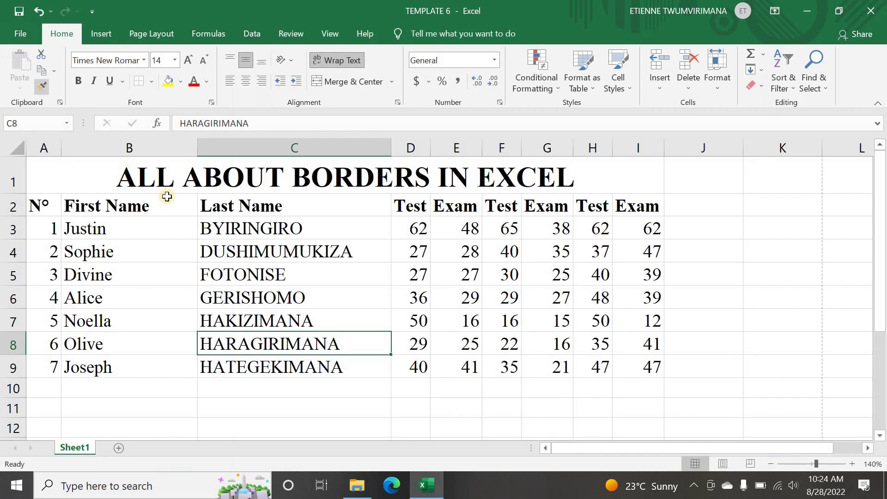
{"action": "left_click", "coordinate": [285, 398]}
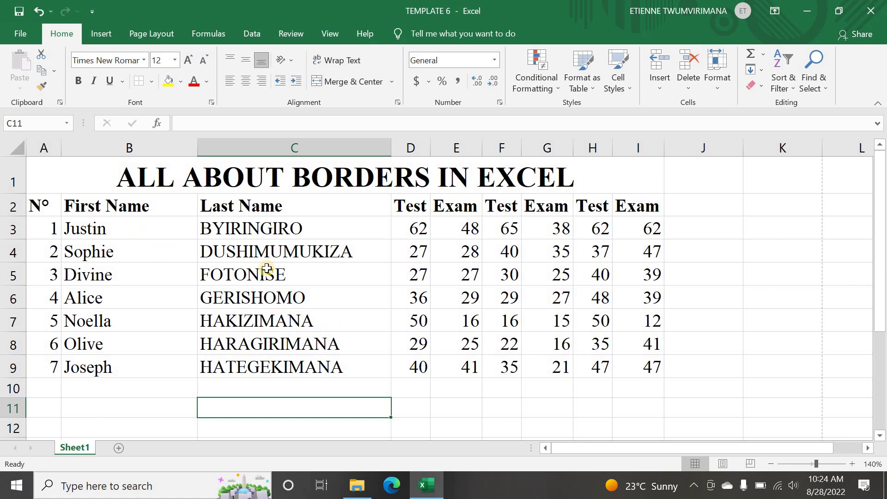
{"action": "left_click", "coordinate": [127, 93]}
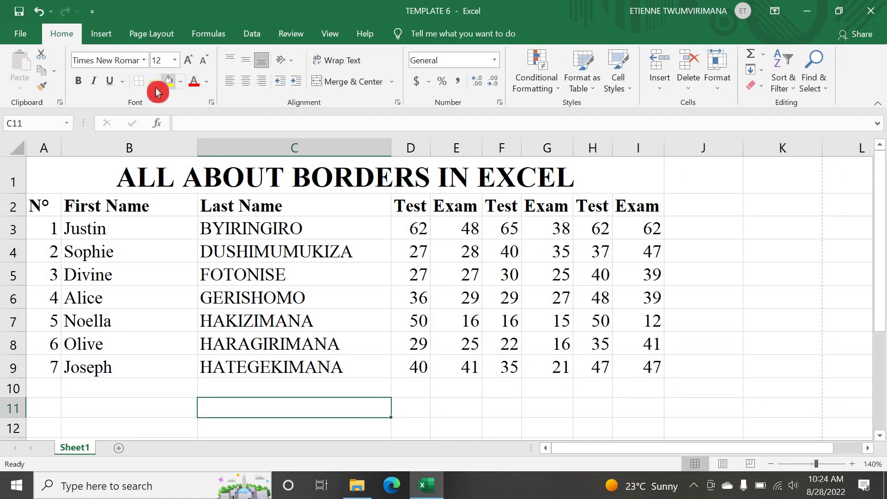
{"action": "left_click", "coordinate": [154, 88]}
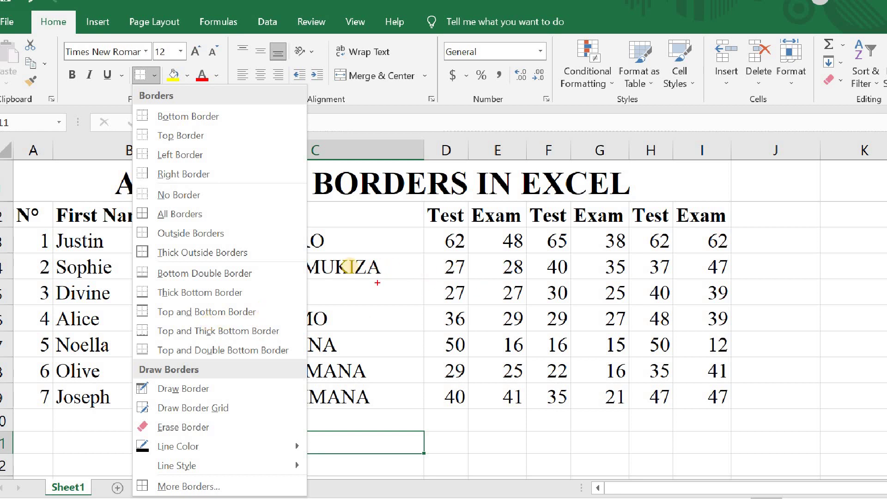
{"action": "left_click", "coordinate": [350, 267]}
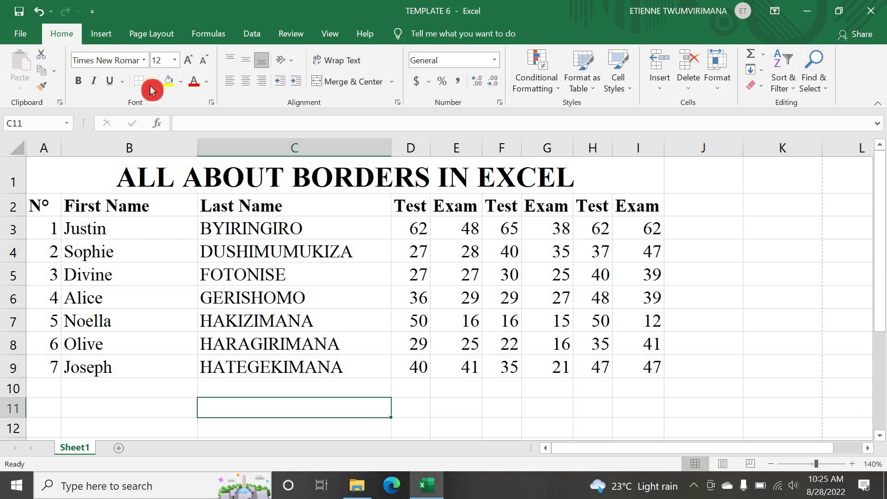
{"action": "left_click", "coordinate": [151, 82]}
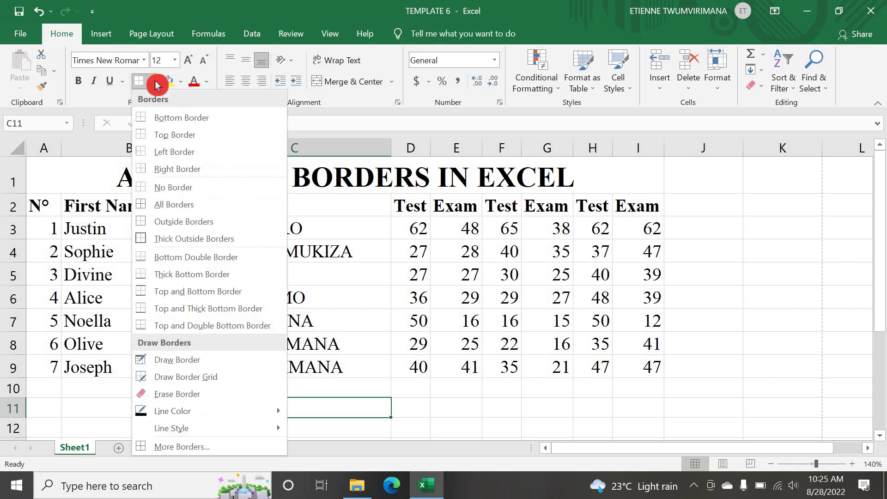
{"action": "left_click", "coordinate": [502, 300]}
- Apply a bottom border to the marks table in A2:I9
{"action": "left_click_drag", "start_coordinate": [46, 202], "coordinate": [190, 252]}
{"action": "left_click_drag", "start_coordinate": [298, 288], "coordinate": [628, 365]}
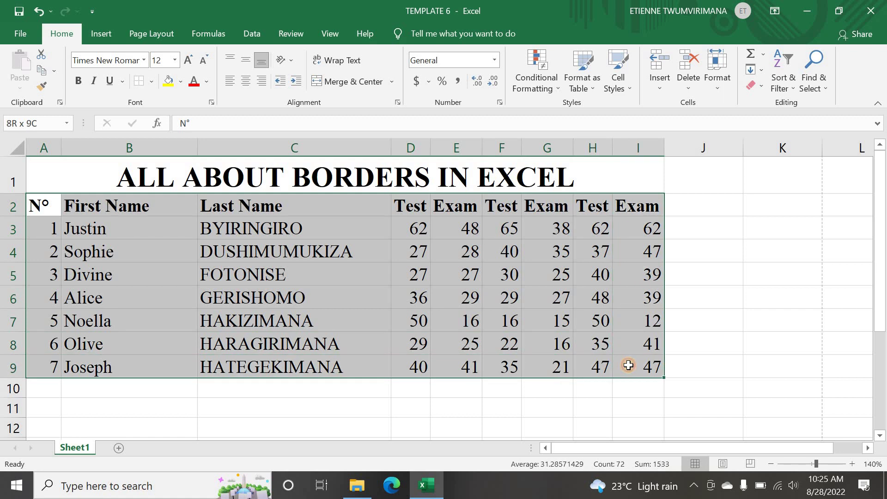
{"action": "left_click_drag", "start_coordinate": [628, 365], "coordinate": [628, 365]}
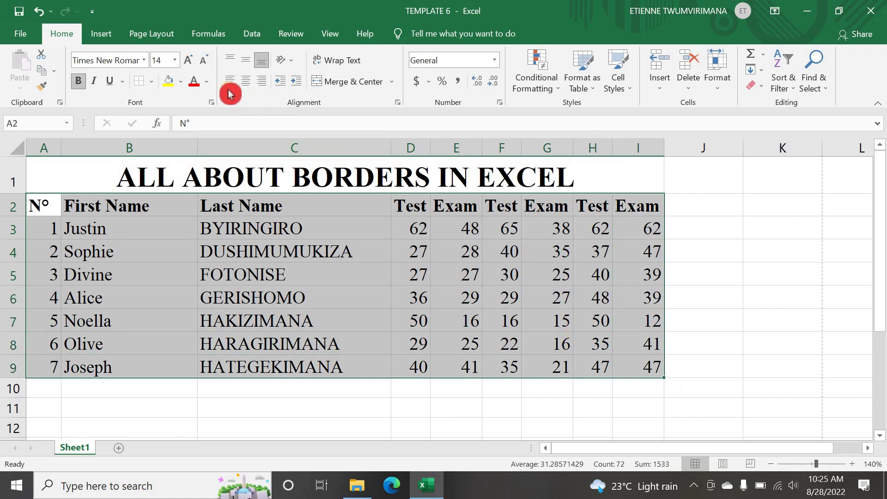
{"action": "left_click", "coordinate": [152, 83]}
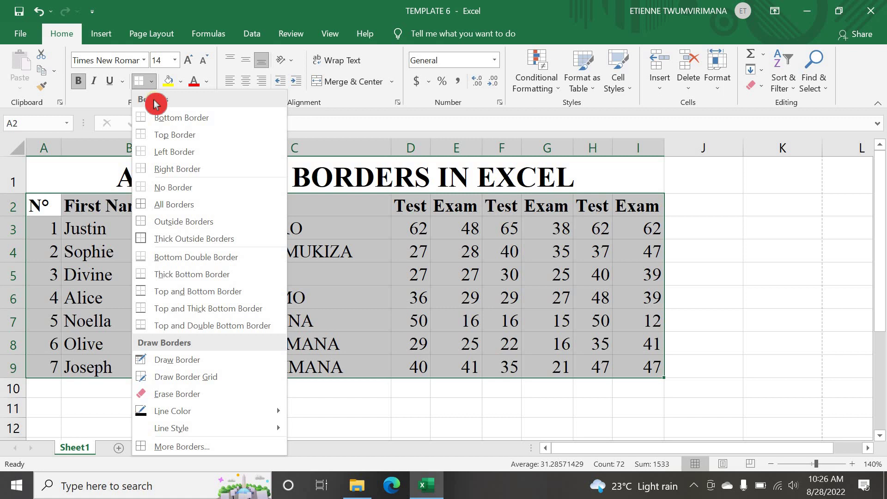
{"action": "left_click", "coordinate": [189, 120]}
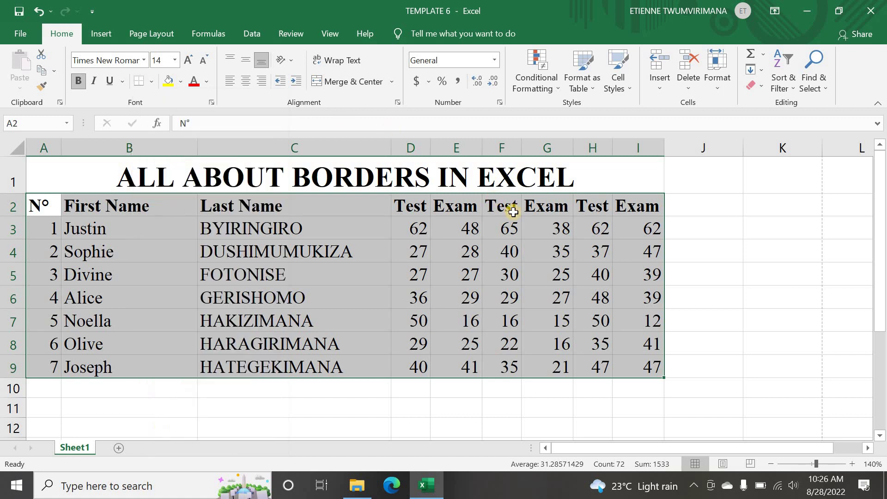
{"action": "left_click", "coordinate": [732, 328]}
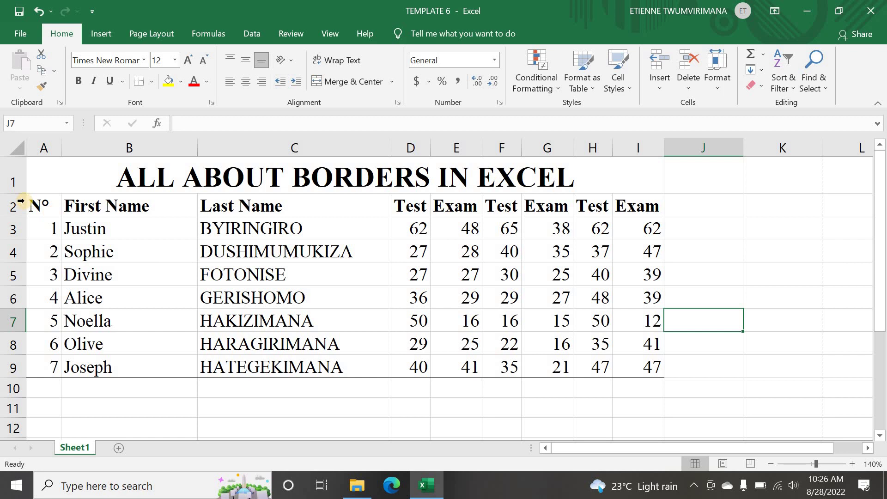
- Add a top border to the marks table in A2:I9
{"action": "left_click_drag", "start_coordinate": [44, 201], "coordinate": [624, 365]}
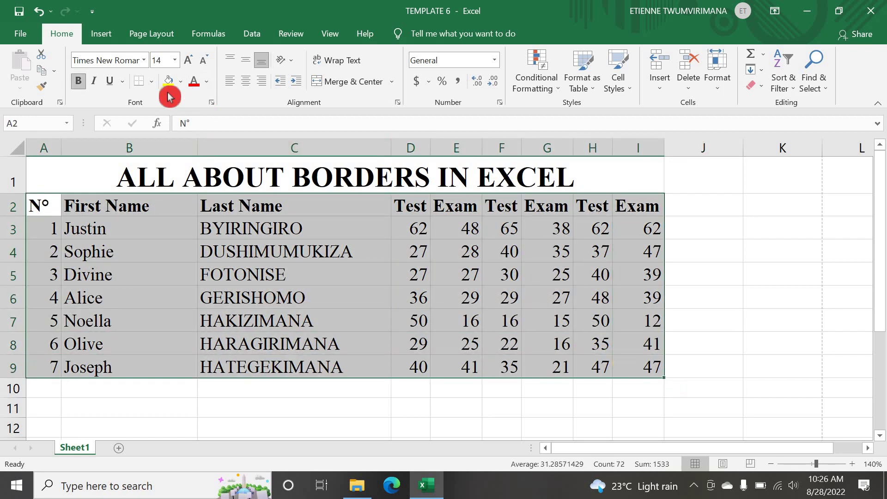
{"action": "left_click", "coordinate": [152, 83]}
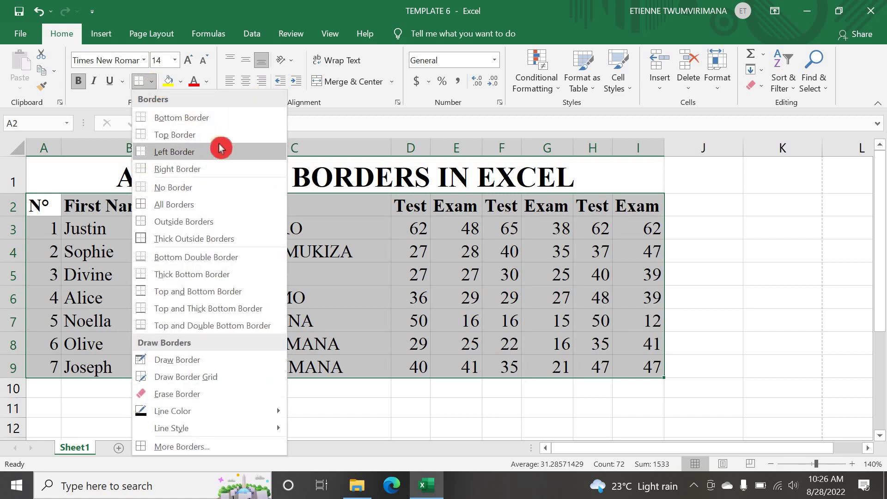
{"action": "left_click", "coordinate": [200, 138]}
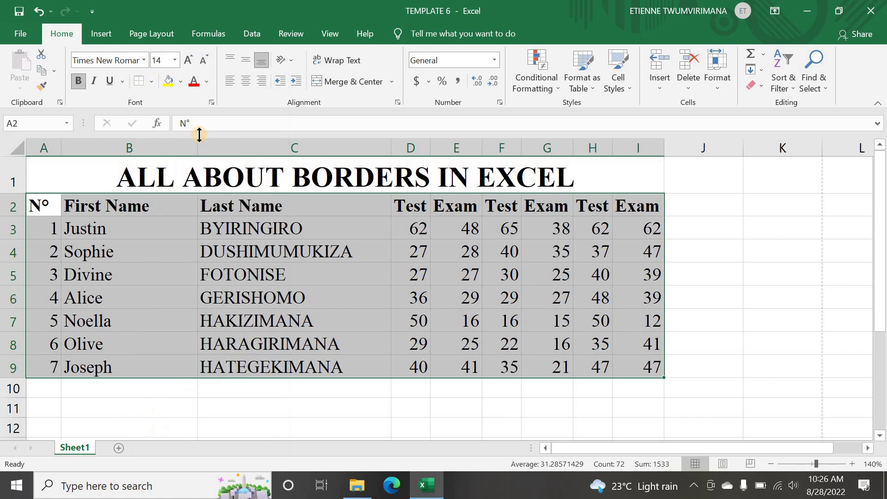
{"action": "left_click", "coordinate": [769, 249]}
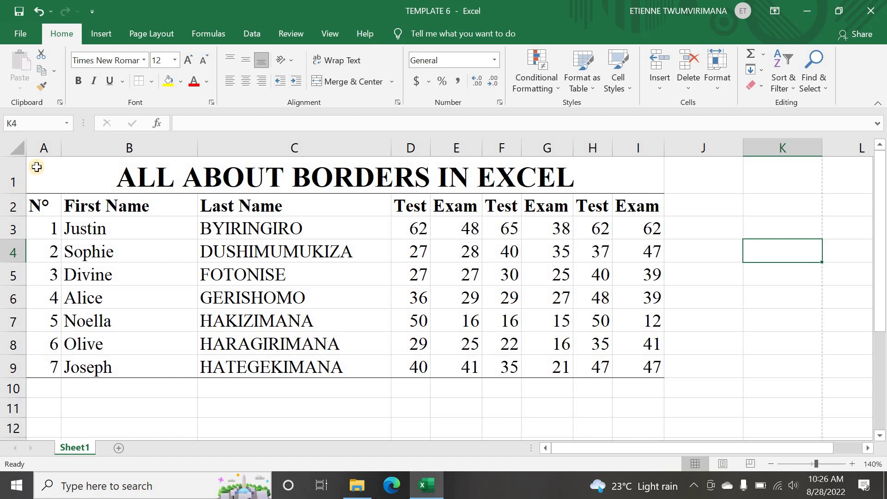
- Check the top and bottom borders of the table in the print preview, and return to the worksheet
{"action": "left_click", "coordinate": [15, 39]}
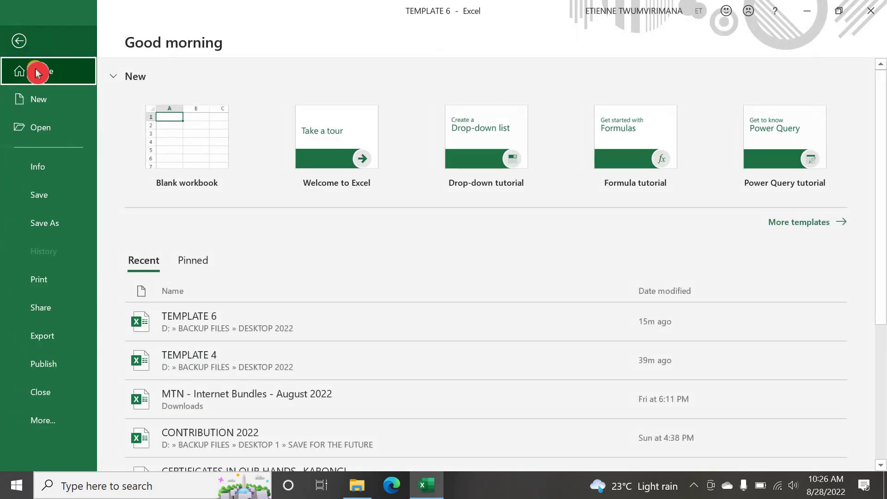
{"action": "left_click", "coordinate": [42, 282]}
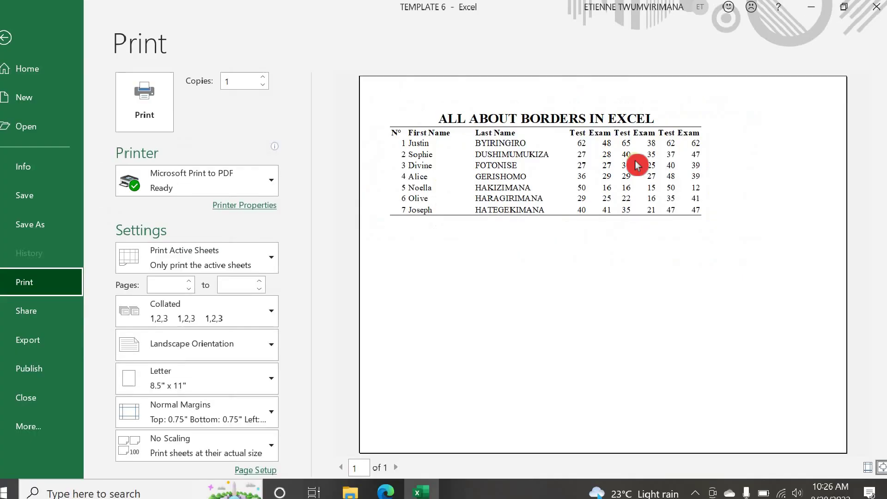
{"action": "left_click", "coordinate": [13, 46]}
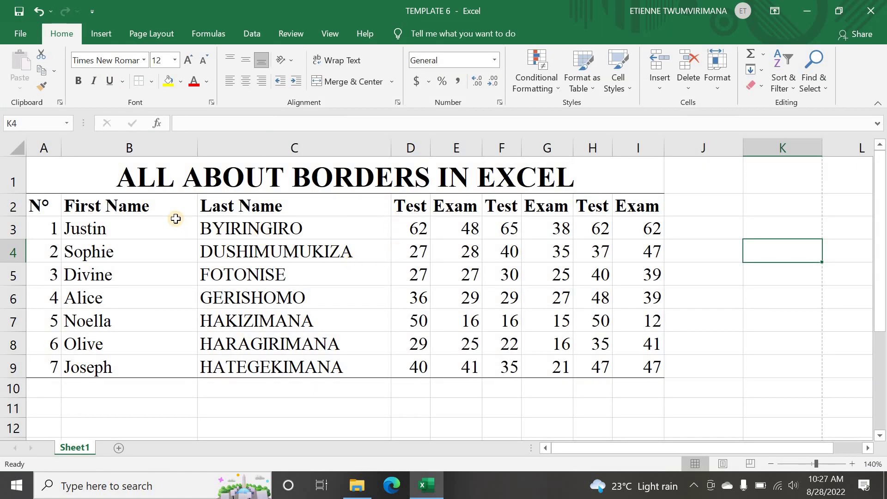
- Remove all borders from the marks table in A2:I9
{"action": "left_click_drag", "start_coordinate": [42, 206], "coordinate": [619, 362]}
{"action": "left_click", "coordinate": [151, 81]}
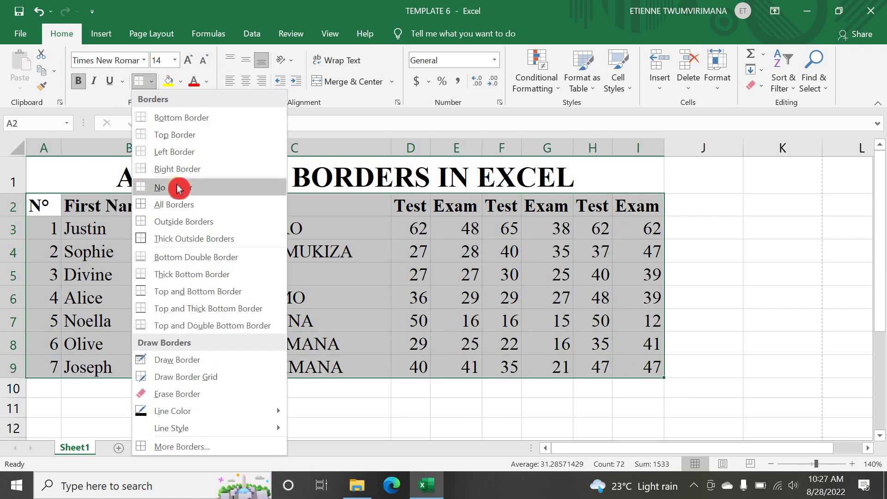
{"action": "left_click", "coordinate": [178, 187]}
{"action": "left_click", "coordinate": [722, 260]}
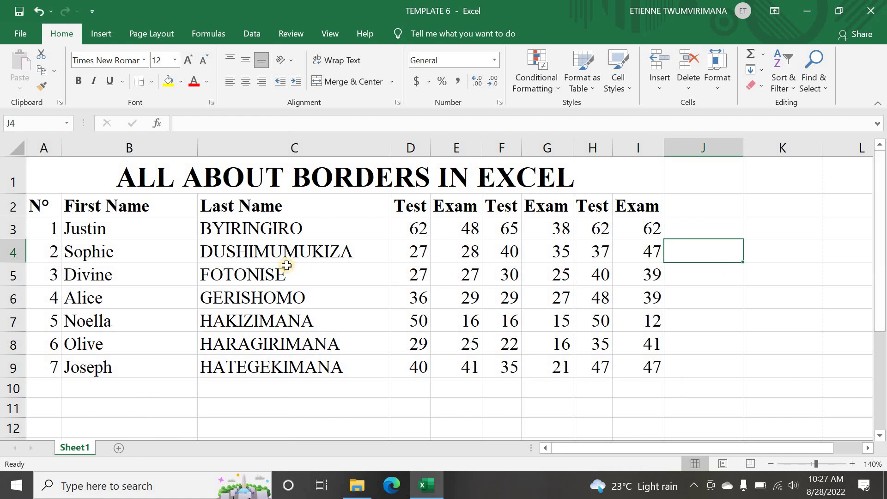
- Apply All Borders to every cell of the marks table in A2:I9
{"action": "left_click_drag", "start_coordinate": [36, 205], "coordinate": [623, 371]}
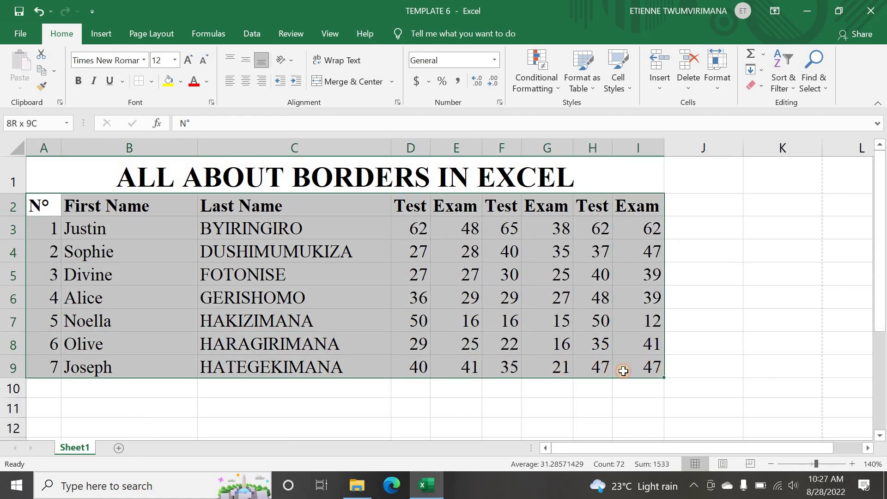
{"action": "left_click", "coordinate": [153, 82]}
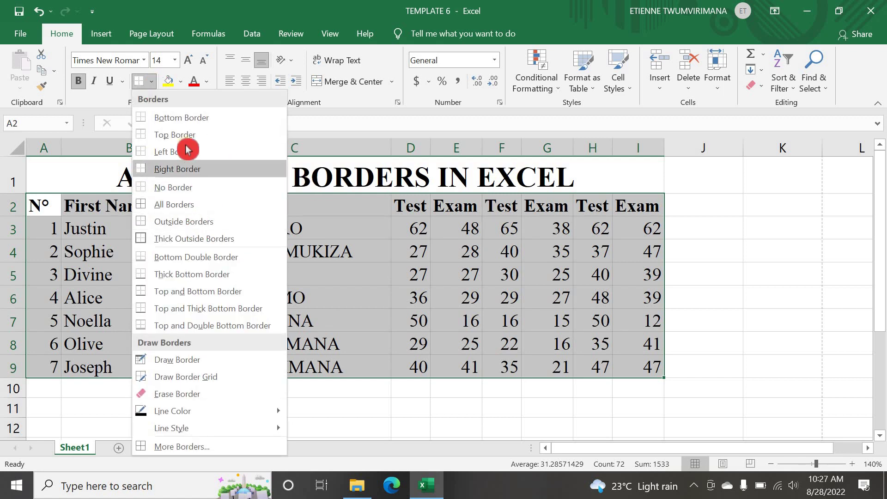
{"action": "left_click", "coordinate": [181, 204]}
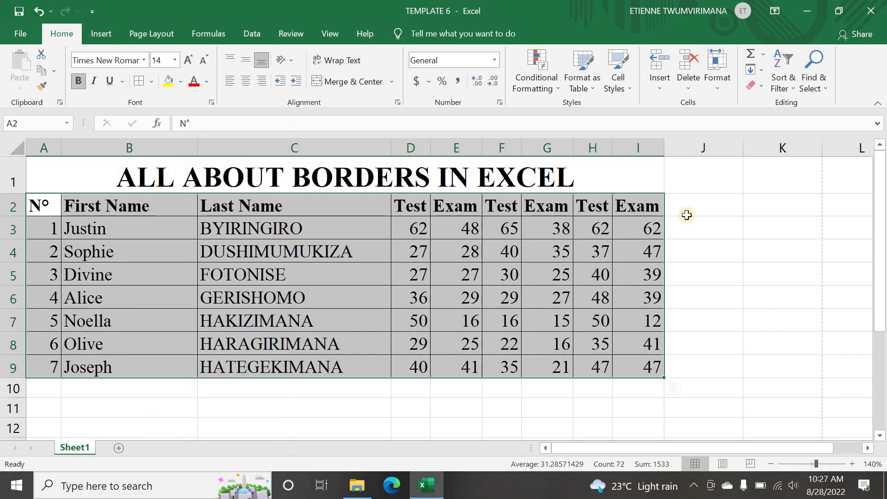
{"action": "left_click", "coordinate": [780, 268]}
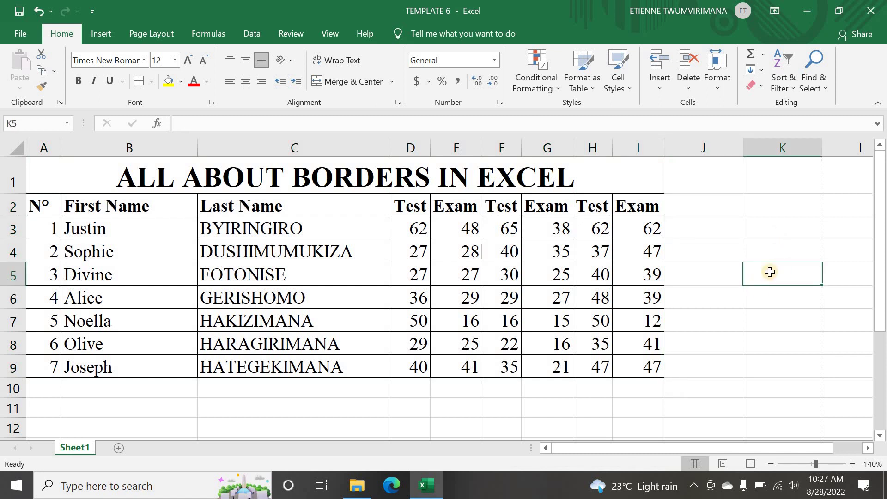
{"action": "left_click", "coordinate": [769, 272]}
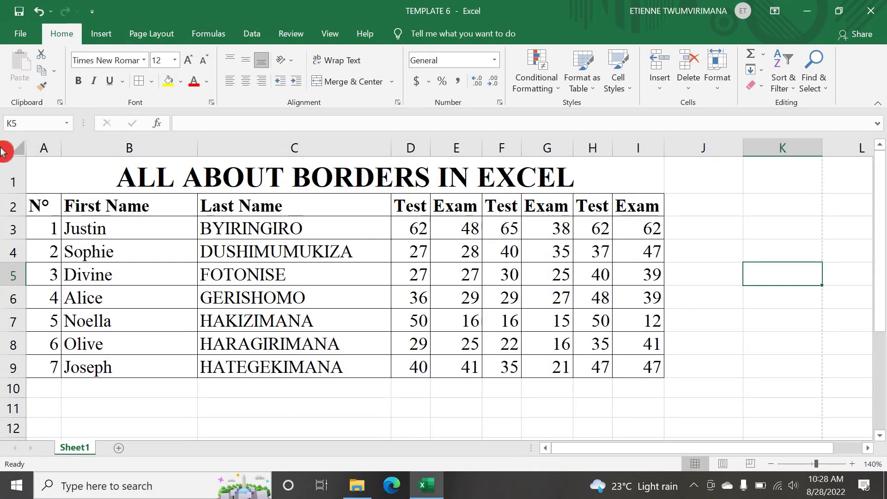
- Check the fully bordered table in the print preview, and return to the worksheet
{"action": "left_click", "coordinate": [16, 36]}
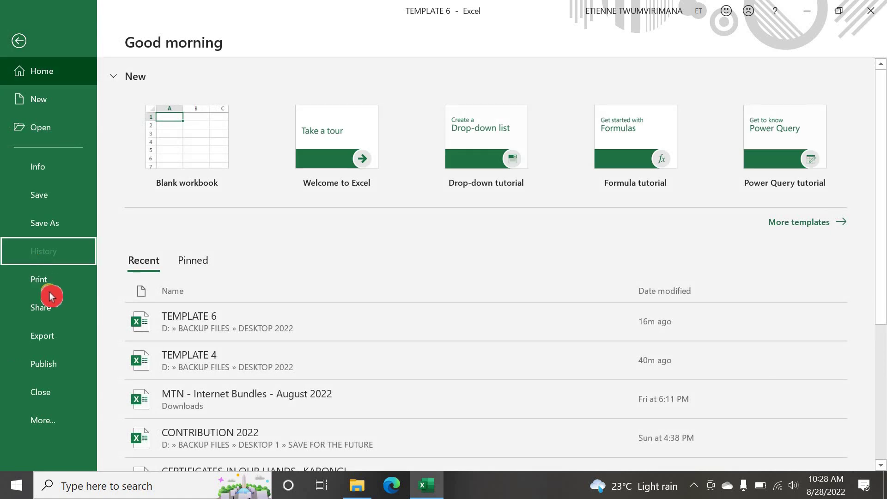
{"action": "left_click", "coordinate": [48, 286]}
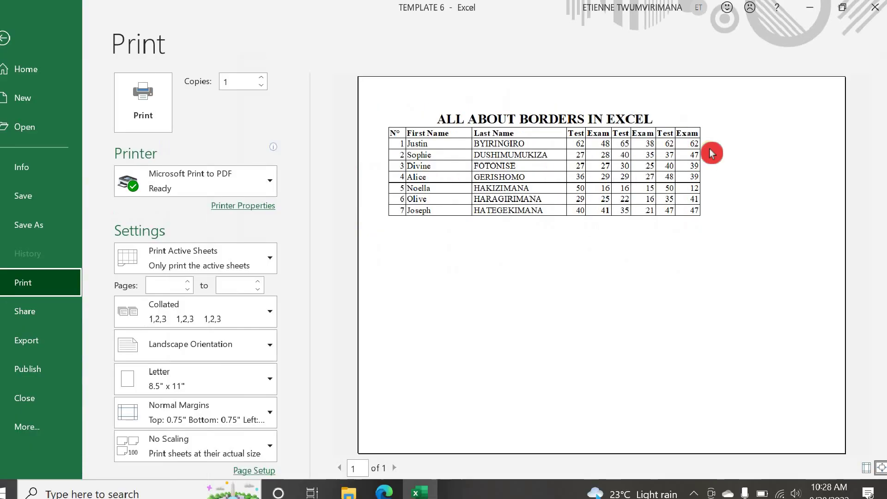
{"action": "left_click", "coordinate": [6, 53]}
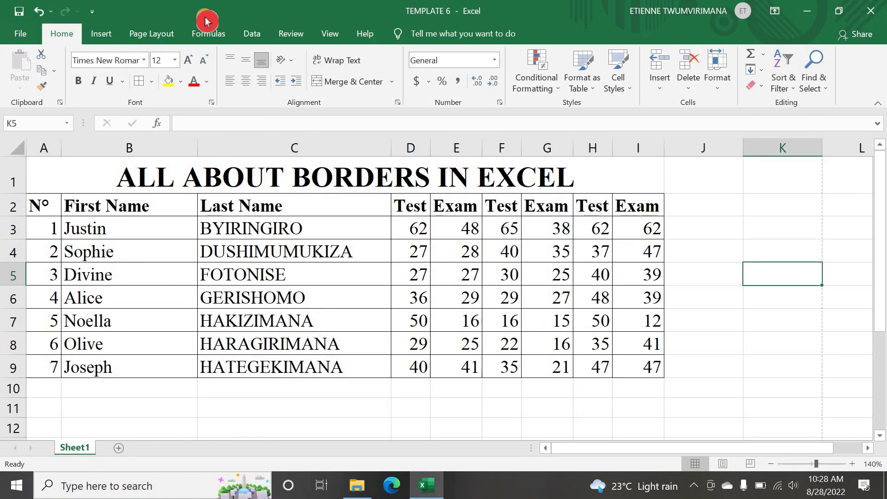
- Apply Thick Outside Borders around the marks table in A2:I9
{"action": "left_click_drag", "start_coordinate": [49, 208], "coordinate": [624, 365]}
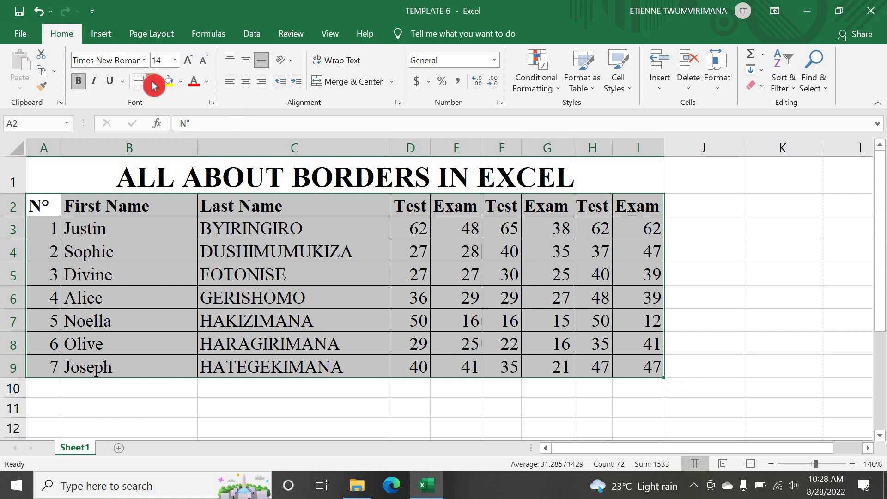
{"action": "left_click", "coordinate": [152, 83]}
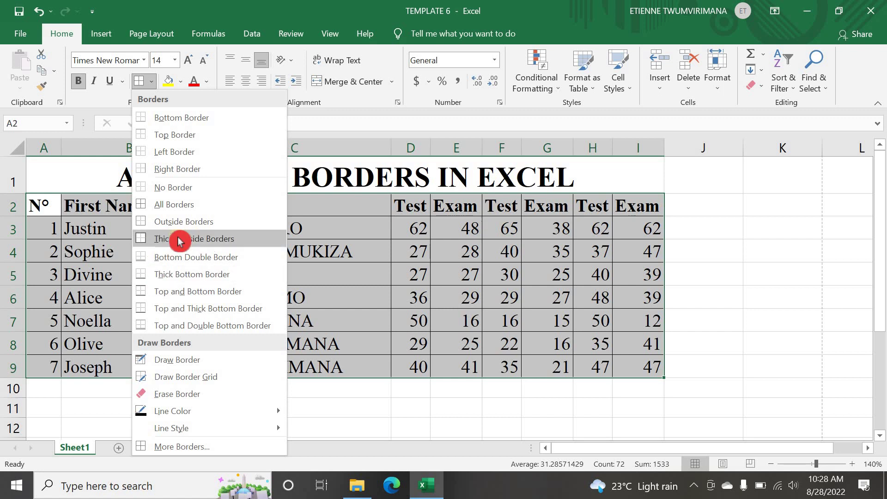
{"action": "left_click", "coordinate": [219, 238]}
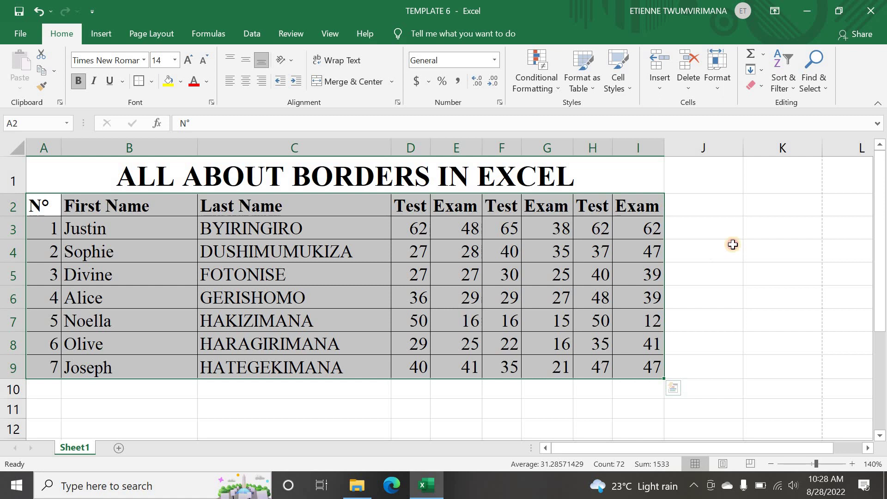
{"action": "left_click", "coordinate": [841, 229]}
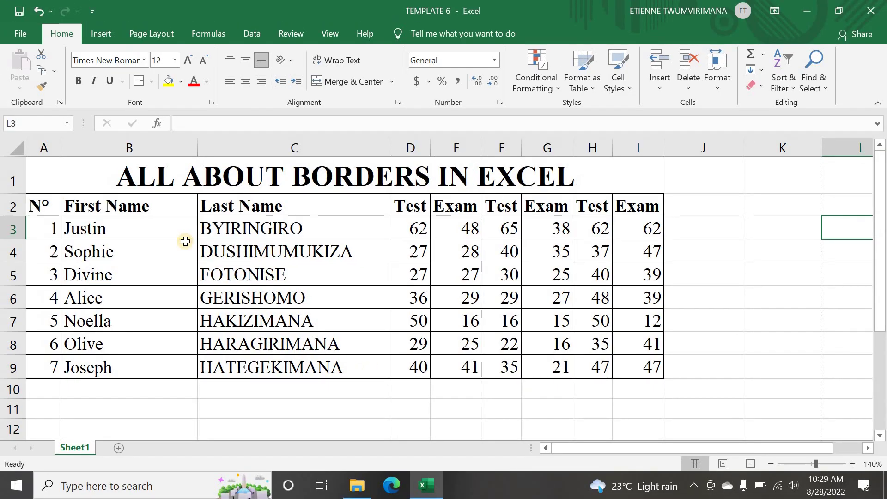
- Apply Top and Double Bottom Border to the marks table in A2:I9
{"action": "left_click_drag", "start_coordinate": [41, 201], "coordinate": [653, 356]}
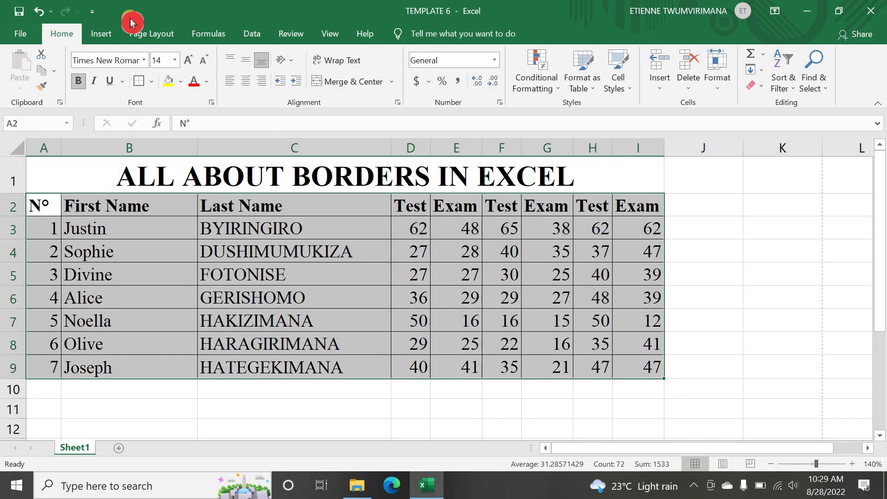
{"action": "left_click", "coordinate": [154, 83]}
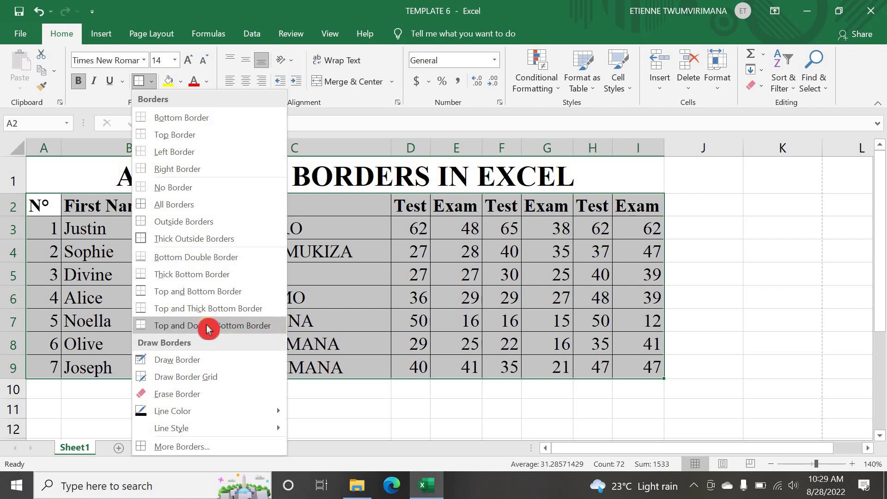
{"action": "left_click", "coordinate": [185, 323]}
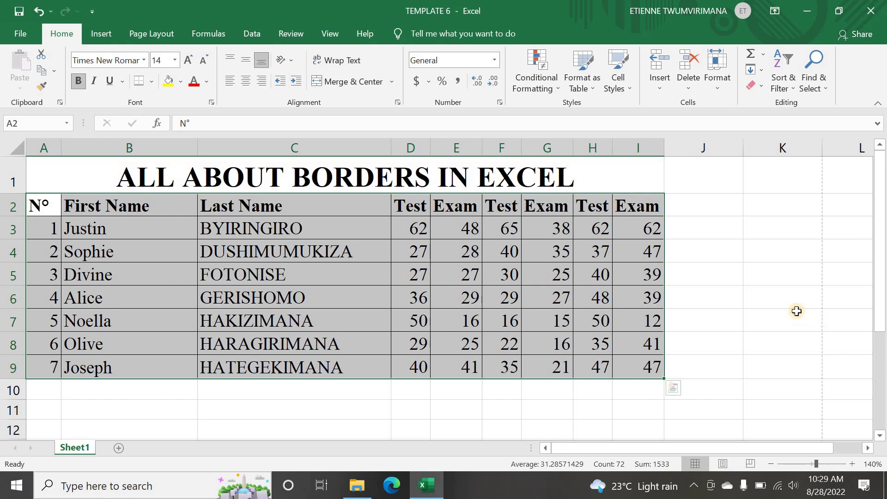
{"action": "left_click", "coordinate": [796, 311]}
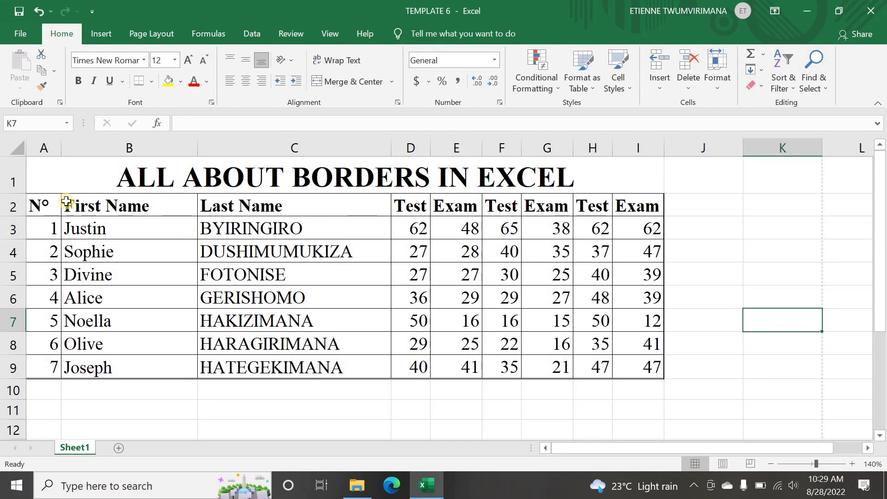
- Remove every border from the marks table in A2:I9 with No Border
{"action": "left_click_drag", "start_coordinate": [54, 204], "coordinate": [656, 367]}
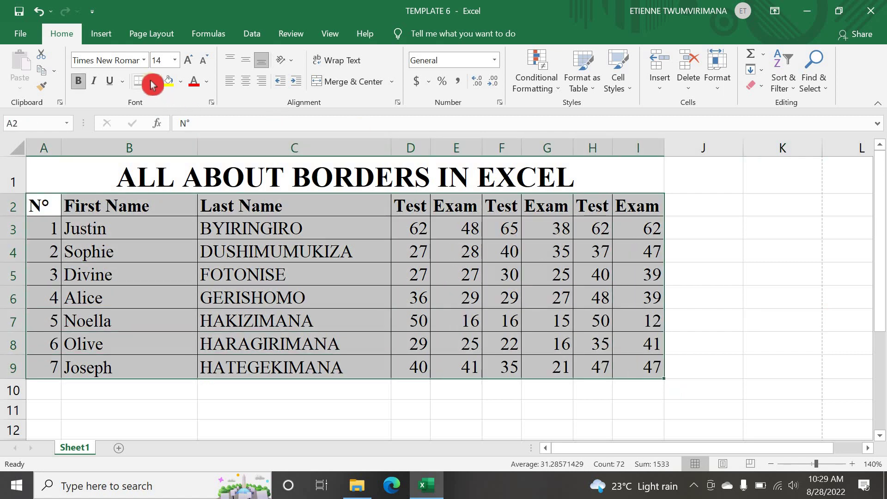
{"action": "left_click", "coordinate": [152, 81]}
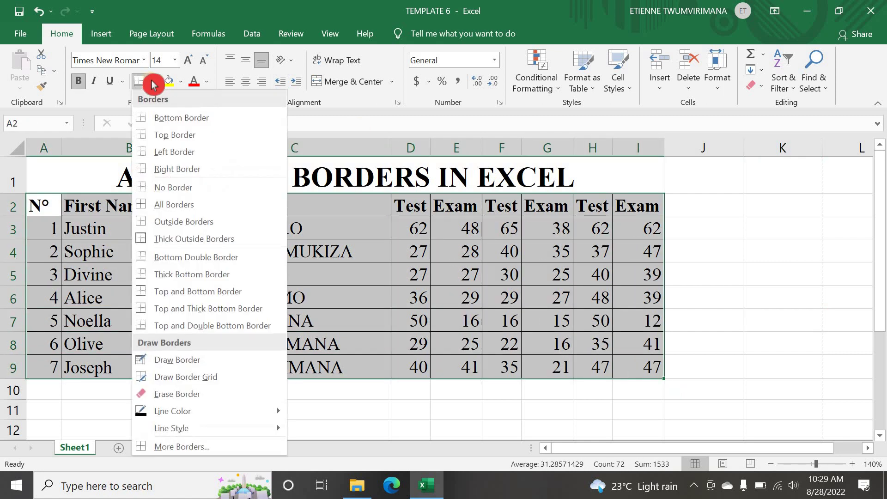
{"action": "left_click", "coordinate": [202, 191]}
{"action": "left_click", "coordinate": [780, 295]}
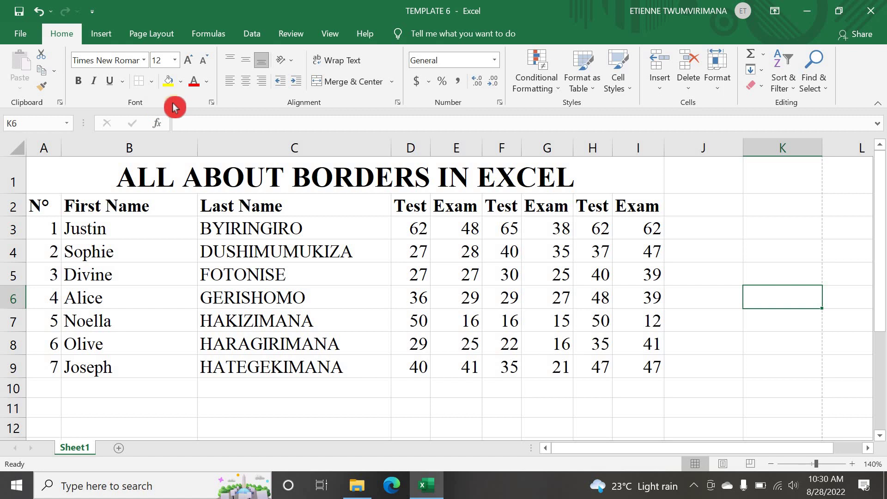
- Draw borders by hand along the rows and columns of the marks table A2:I9 and under cell K2 with the Draw Border tool
{"action": "left_click", "coordinate": [152, 82]}
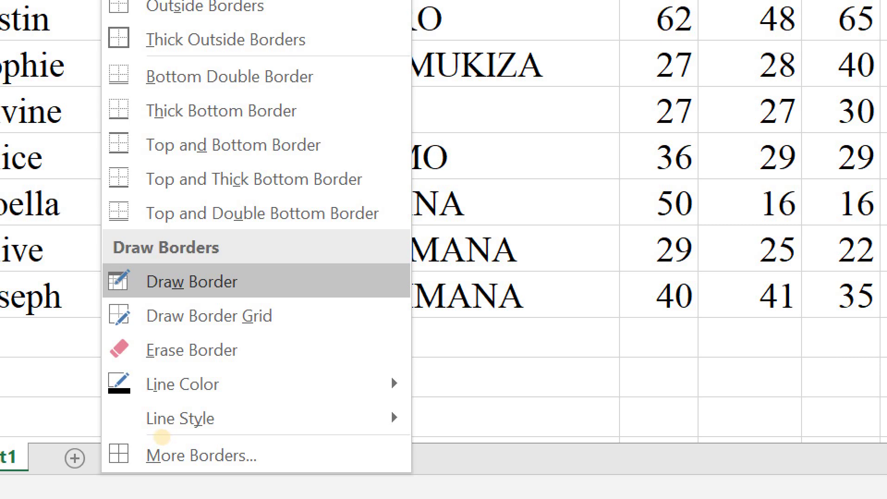
{"action": "key", "text": "Escape"}
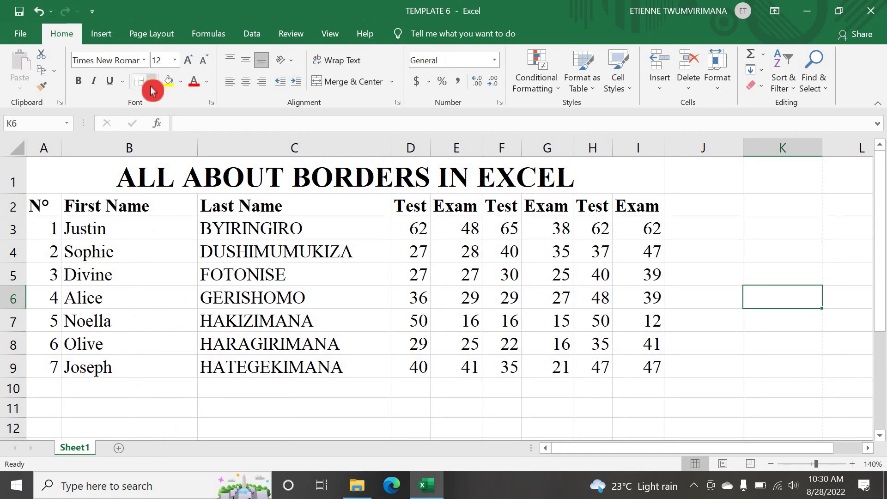
{"action": "left_click", "coordinate": [151, 85]}
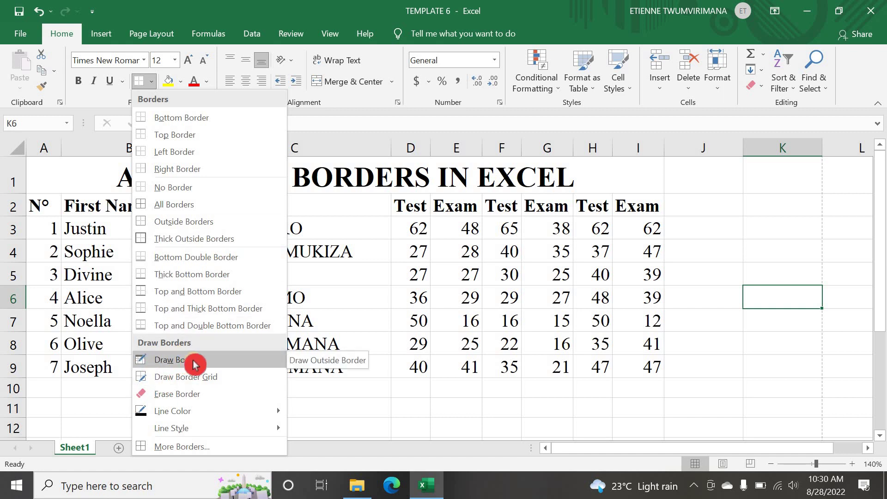
{"action": "left_click", "coordinate": [151, 363]}
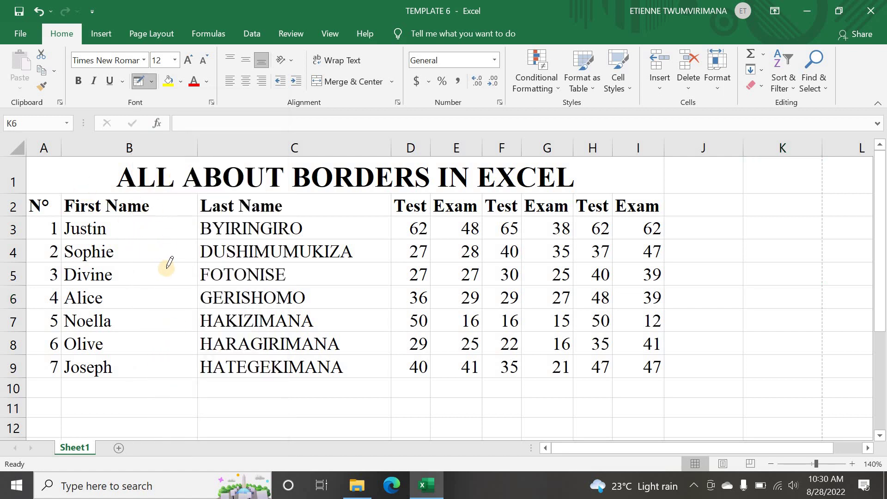
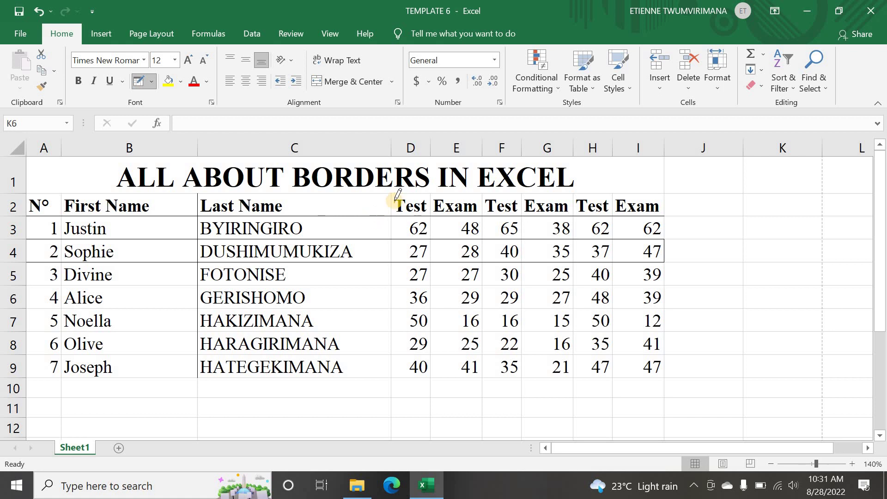
{"action": "left_click_drag", "start_coordinate": [391, 197], "coordinate": [399, 363]}
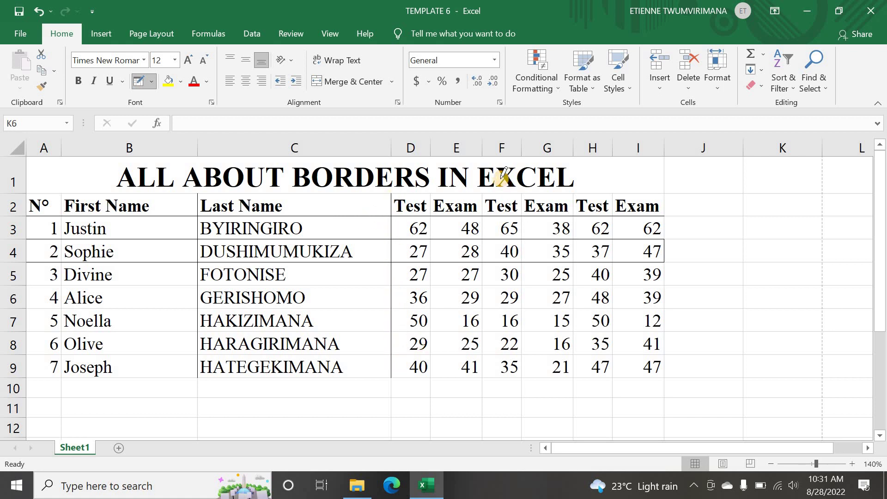
{"action": "mouse_move", "coordinate": [431, 194]}
{"action": "left_mouse_down"}
{"action": "mouse_move", "coordinate": [451, 293]}
{"action": "mouse_move", "coordinate": [449, 358]}
{"action": "left_mouse_up"}
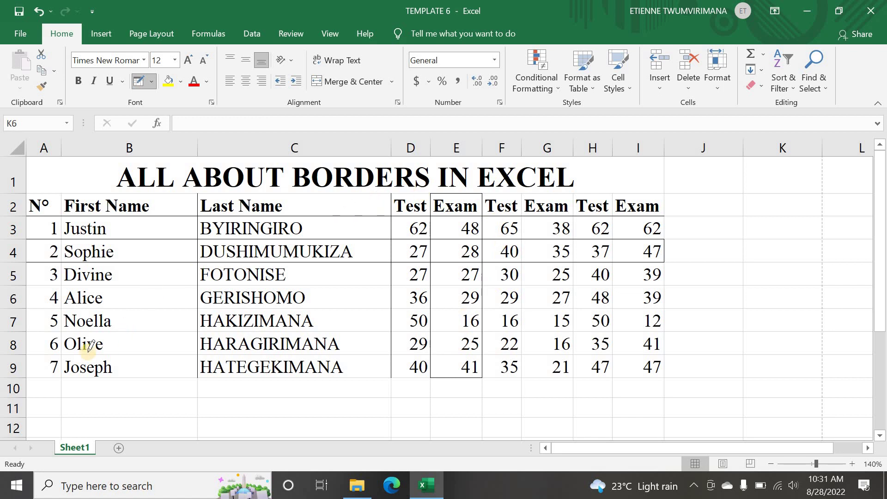
{"action": "mouse_move", "coordinate": [79, 311]}
{"action": "left_mouse_down"}
{"action": "mouse_move", "coordinate": [560, 307]}
{"action": "mouse_move", "coordinate": [629, 293]}
{"action": "mouse_move", "coordinate": [659, 302]}
{"action": "left_mouse_up"}
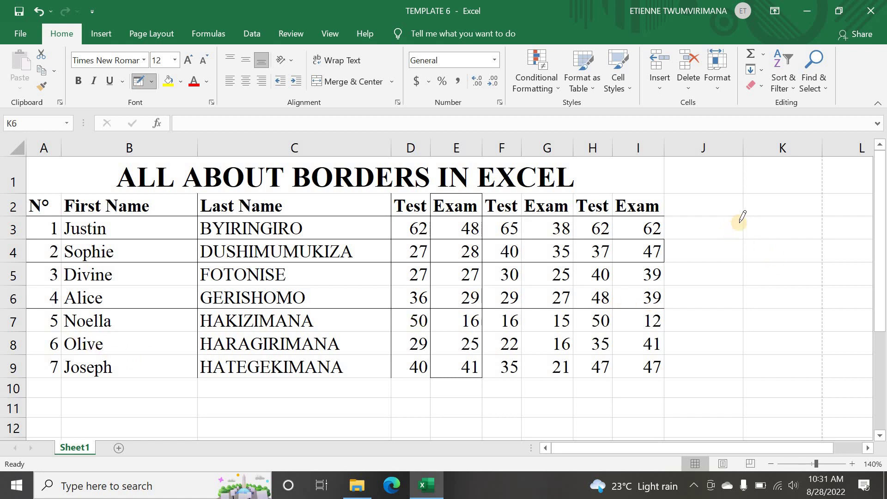
{"action": "left_click_drag", "start_coordinate": [745, 215], "coordinate": [792, 210]}
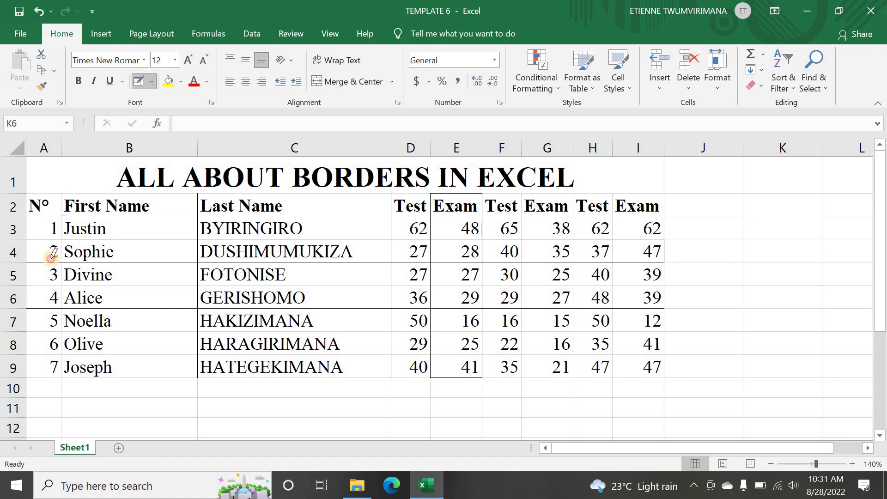
{"action": "mouse_move", "coordinate": [28, 330]}
{"action": "left_mouse_down"}
{"action": "mouse_move", "coordinate": [366, 332]}
{"action": "mouse_move", "coordinate": [567, 358]}
{"action": "mouse_move", "coordinate": [625, 351]}
{"action": "left_mouse_up"}
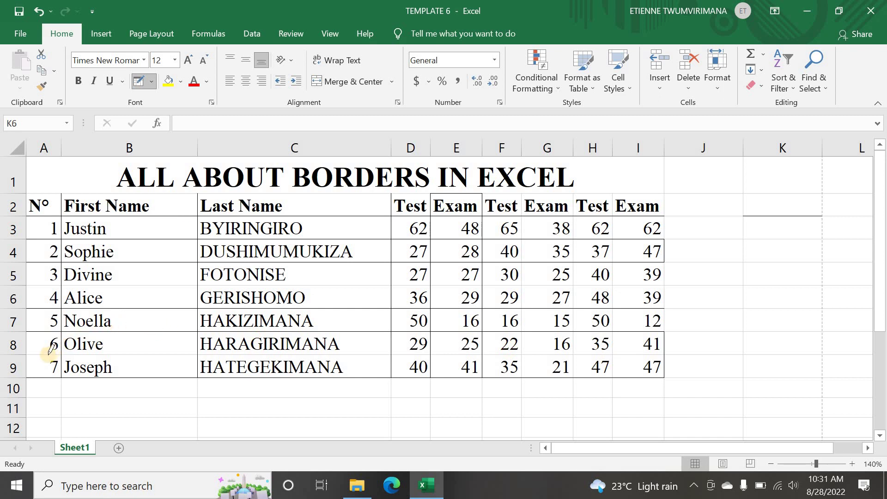
{"action": "mouse_move", "coordinate": [51, 350]}
{"action": "left_mouse_down"}
{"action": "mouse_move", "coordinate": [573, 340]}
{"action": "mouse_move", "coordinate": [631, 348]}
{"action": "left_mouse_up"}
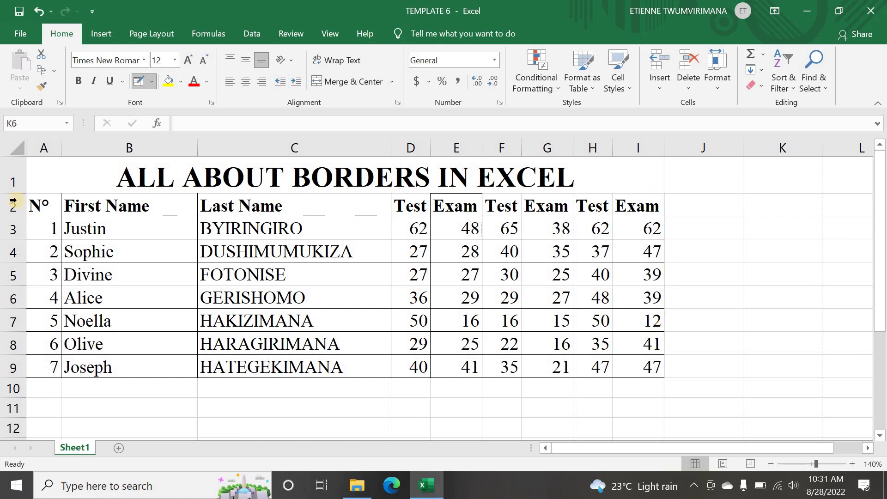
{"action": "left_click", "coordinate": [36, 188]}
{"action": "left_click_drag", "start_coordinate": [36, 188], "coordinate": [624, 201]}
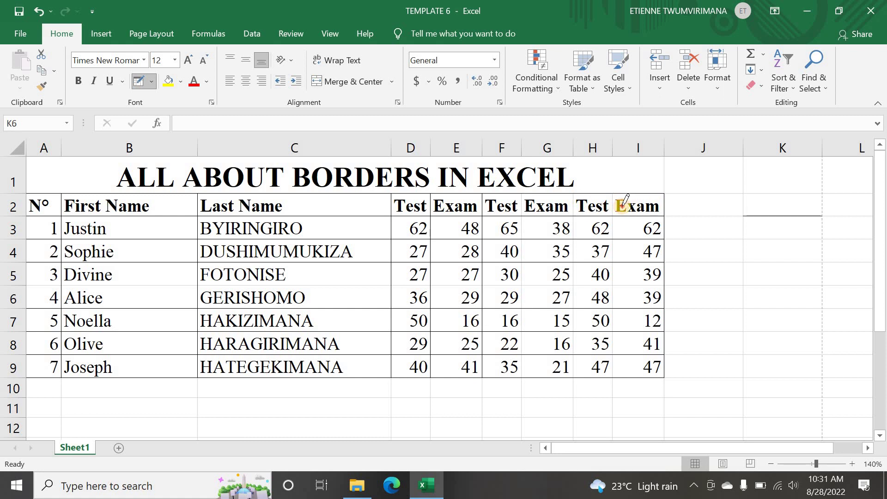
{"action": "mouse_move", "coordinate": [139, 255]}
{"action": "left_mouse_down"}
{"action": "mouse_move", "coordinate": [75, 241]}
{"action": "mouse_move", "coordinate": [62, 280]}
{"action": "mouse_move", "coordinate": [639, 284]}
{"action": "left_mouse_up"}
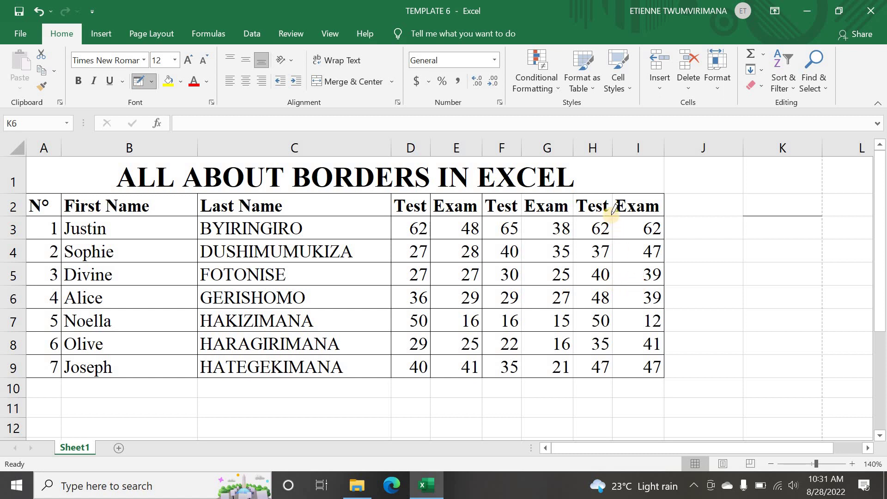
{"action": "left_click_drag", "start_coordinate": [611, 197], "coordinate": [618, 365]}
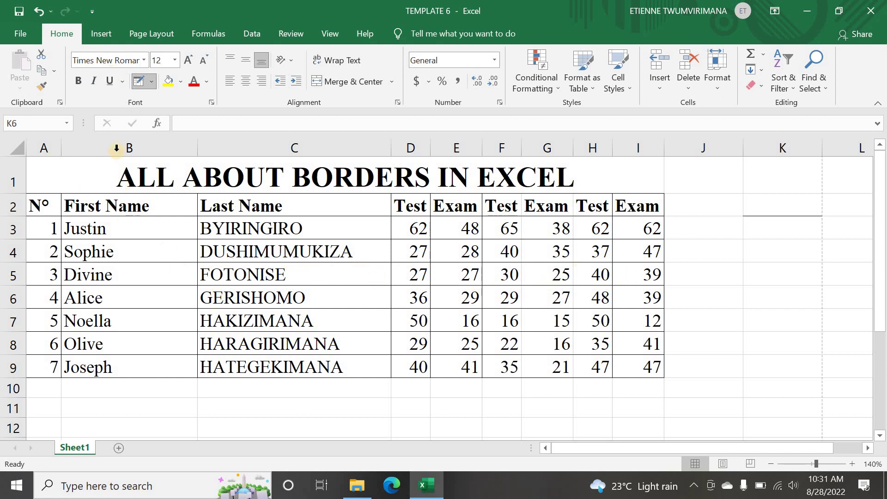
- Erase all hand-drawn borders from the marks table A2:I9 and the line under K2 with the Erase Border tool
{"action": "left_click", "coordinate": [151, 82]}
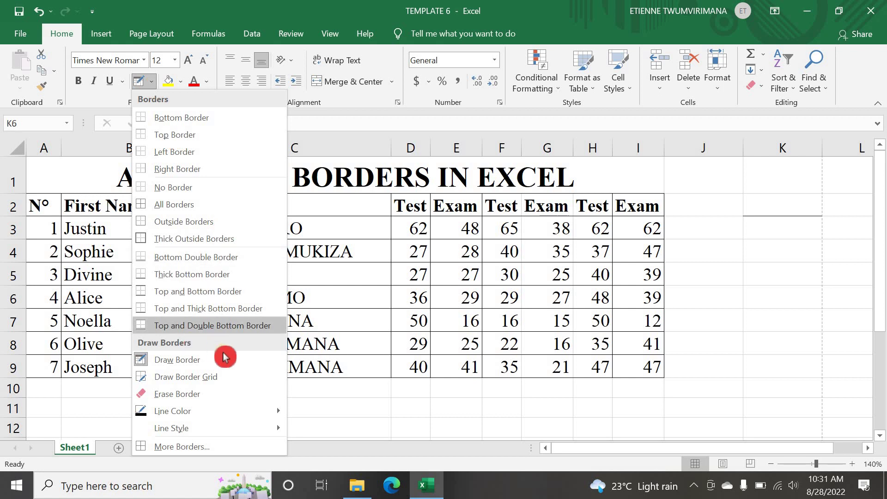
{"action": "left_click", "coordinate": [185, 394]}
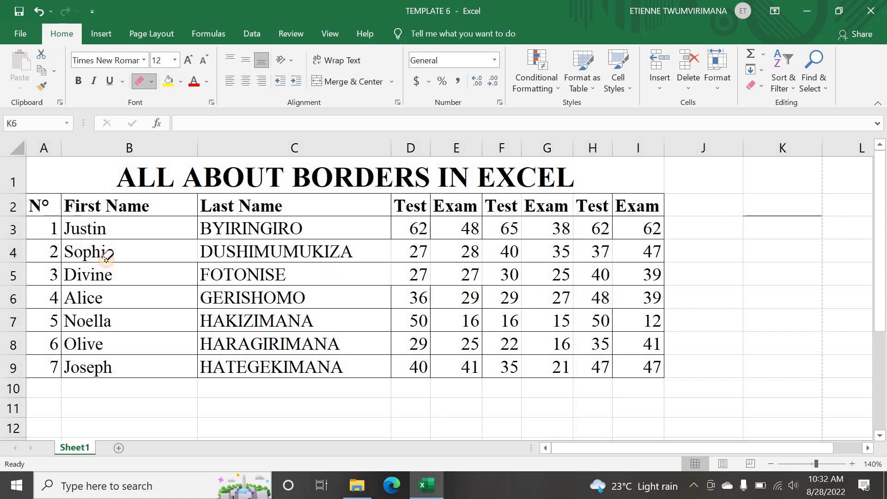
{"action": "mouse_move", "coordinate": [106, 256]}
{"action": "left_mouse_down"}
{"action": "mouse_move", "coordinate": [176, 366]}
{"action": "mouse_move", "coordinate": [173, 387]}
{"action": "left_mouse_up"}
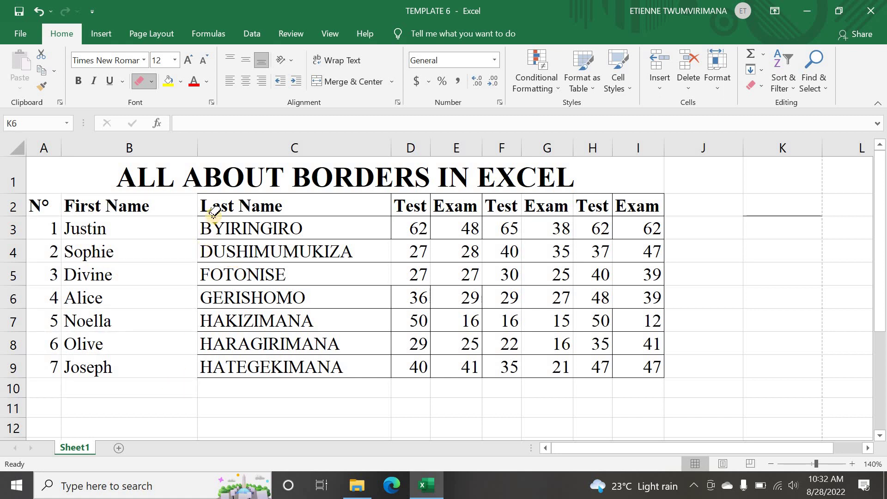
{"action": "mouse_move", "coordinate": [260, 199]}
{"action": "left_mouse_down"}
{"action": "mouse_move", "coordinate": [594, 222]}
{"action": "mouse_move", "coordinate": [611, 289]}
{"action": "mouse_move", "coordinate": [647, 208]}
{"action": "mouse_move", "coordinate": [649, 217]}
{"action": "left_mouse_up"}
{"action": "mouse_move", "coordinate": [653, 312]}
{"action": "left_mouse_down"}
{"action": "mouse_move", "coordinate": [645, 364]}
{"action": "mouse_move", "coordinate": [568, 367]}
{"action": "mouse_move", "coordinate": [644, 367]}
{"action": "left_mouse_up"}
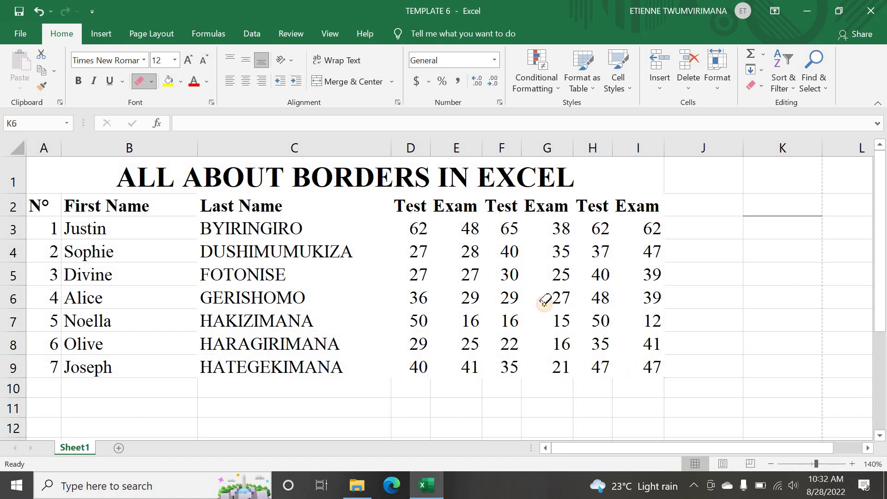
{"action": "left_click_drag", "start_coordinate": [545, 300], "coordinate": [664, 253]}
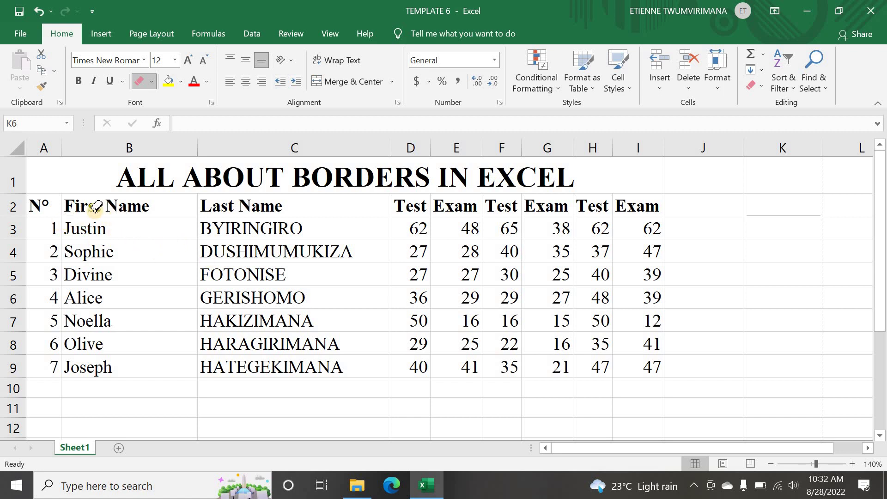
{"action": "left_click", "coordinate": [793, 206]}
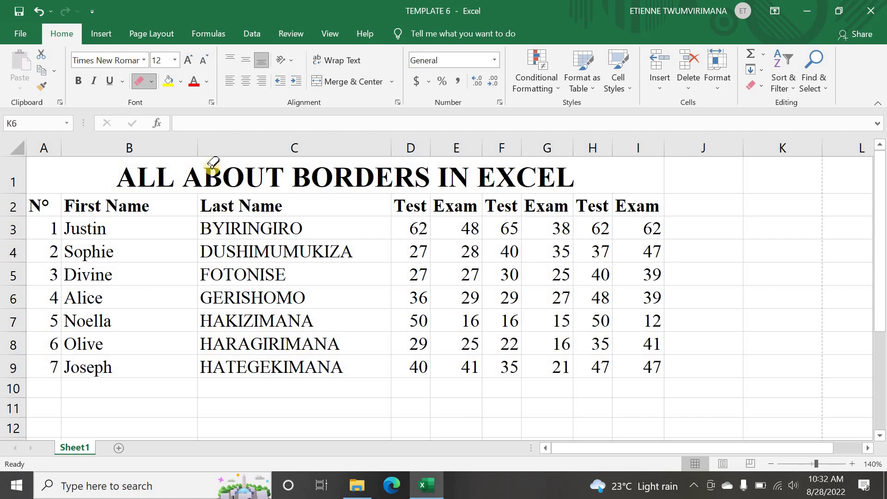
- Draw a full border grid over the marks table A2:I9 with the Draw Border Grid tool
{"action": "left_click", "coordinate": [151, 82]}
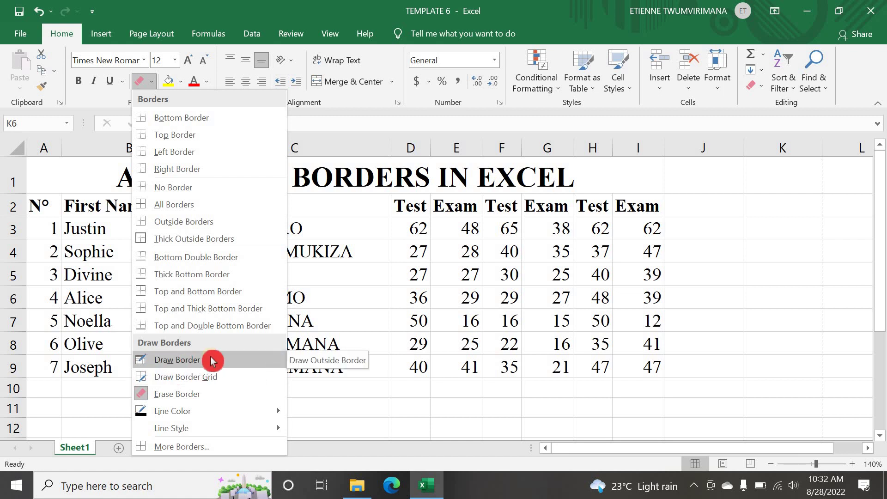
{"action": "left_click", "coordinate": [219, 380]}
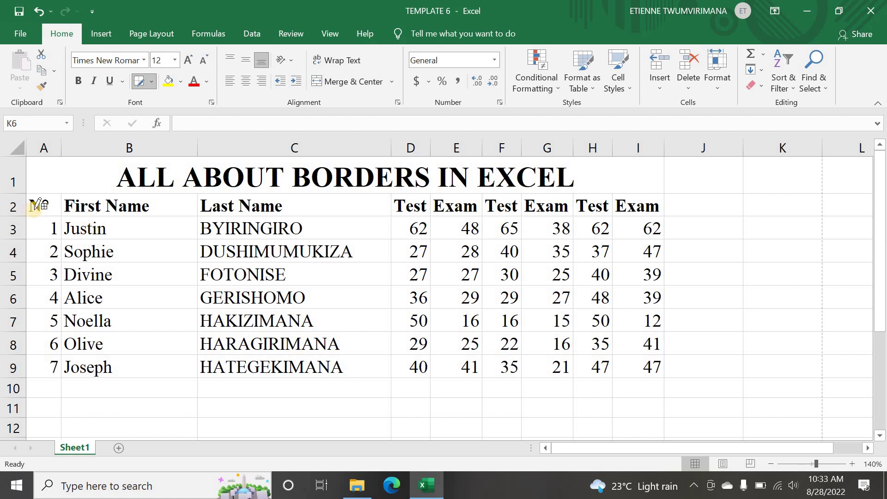
{"action": "mouse_move", "coordinate": [36, 206]}
{"action": "left_mouse_down"}
{"action": "mouse_move", "coordinate": [69, 226]}
{"action": "mouse_move", "coordinate": [479, 315]}
{"action": "mouse_move", "coordinate": [618, 400]}
{"action": "mouse_move", "coordinate": [693, 416]}
{"action": "mouse_move", "coordinate": [808, 321]}
{"action": "left_mouse_up"}
{"action": "mouse_move", "coordinate": [564, 410]}
{"action": "left_mouse_down"}
{"action": "mouse_move", "coordinate": [590, 373]}
{"action": "mouse_move", "coordinate": [630, 365]}
{"action": "left_mouse_up"}
{"action": "key", "text": "ctrl+z"}
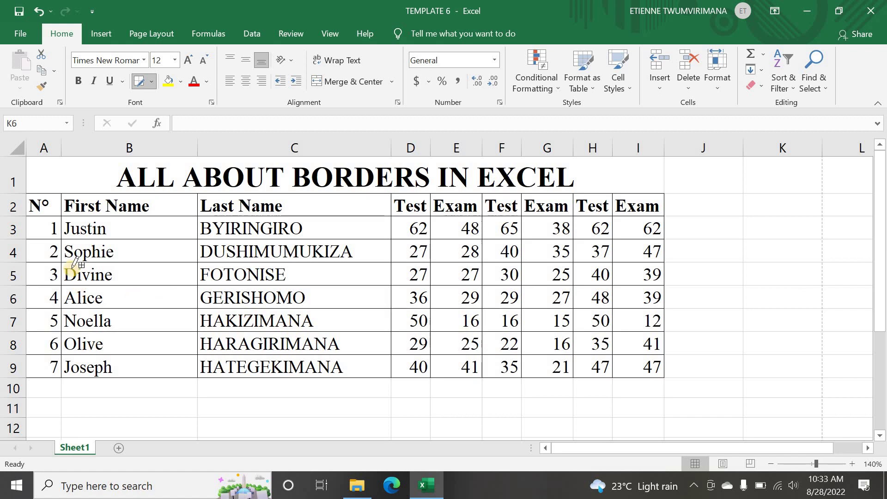
- Extend the drawn border grid over J2:K9 and over columns A to J in the rows below the table
{"action": "left_click_drag", "start_coordinate": [730, 250], "coordinate": [782, 368]}
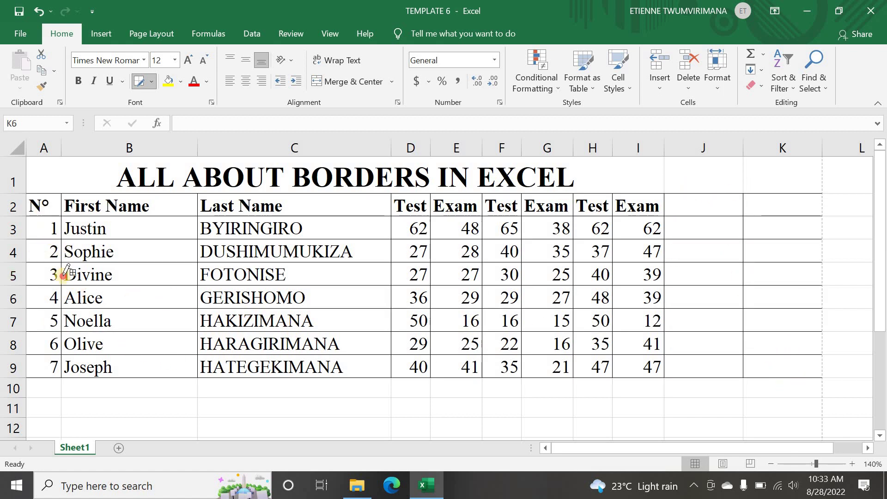
{"action": "mouse_move", "coordinate": [46, 385]}
{"action": "left_mouse_down"}
{"action": "mouse_move", "coordinate": [311, 466]}
{"action": "mouse_move", "coordinate": [462, 462]}
{"action": "mouse_move", "coordinate": [590, 377]}
{"action": "mouse_move", "coordinate": [673, 303]}
{"action": "mouse_move", "coordinate": [701, 293]}
{"action": "mouse_move", "coordinate": [669, 271]}
{"action": "mouse_move", "coordinate": [661, 276]}
{"action": "left_mouse_up"}
{"action": "scroll", "coordinate": [535, 291], "scroll_direction": "up", "scroll_amount": 20}
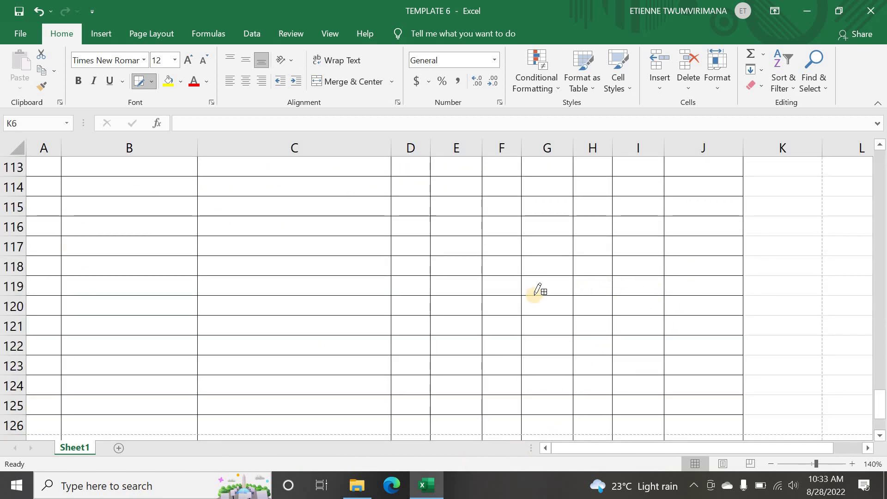
{"action": "scroll", "coordinate": [519, 285], "scroll_direction": "up", "scroll_amount": 17}
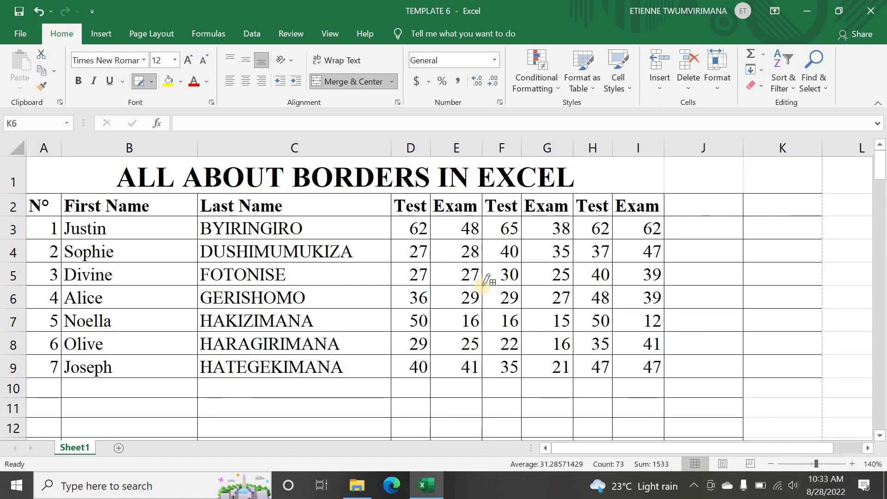
{"action": "left_click", "coordinate": [151, 82]}
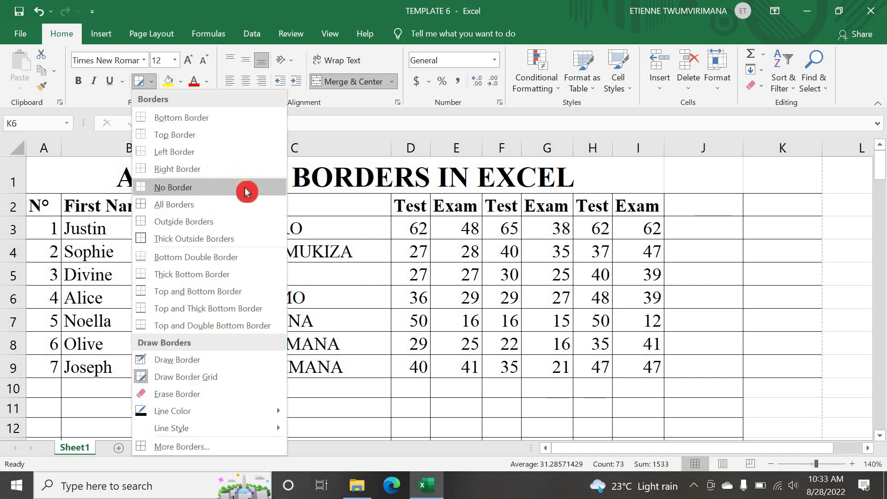
{"action": "left_click", "coordinate": [357, 231]}
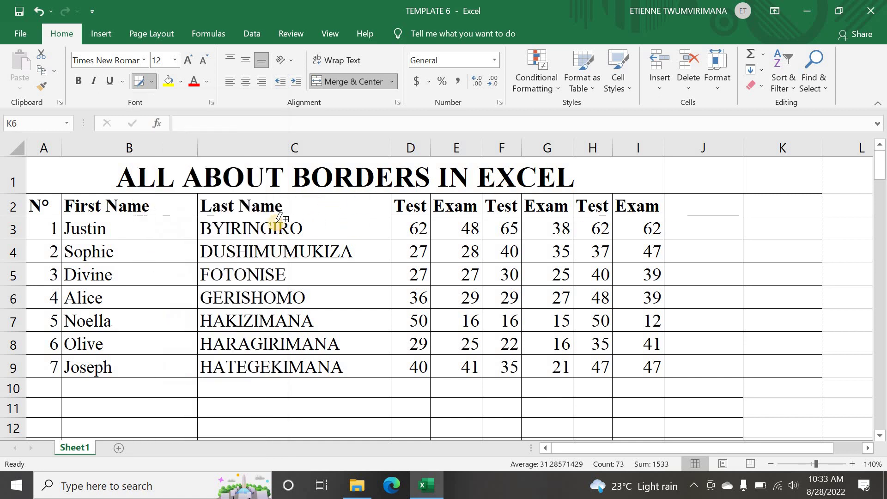
- Remove all borders from the entire sheet with No Border and check the rows below the marks table
{"action": "left_click", "coordinate": [152, 81]}
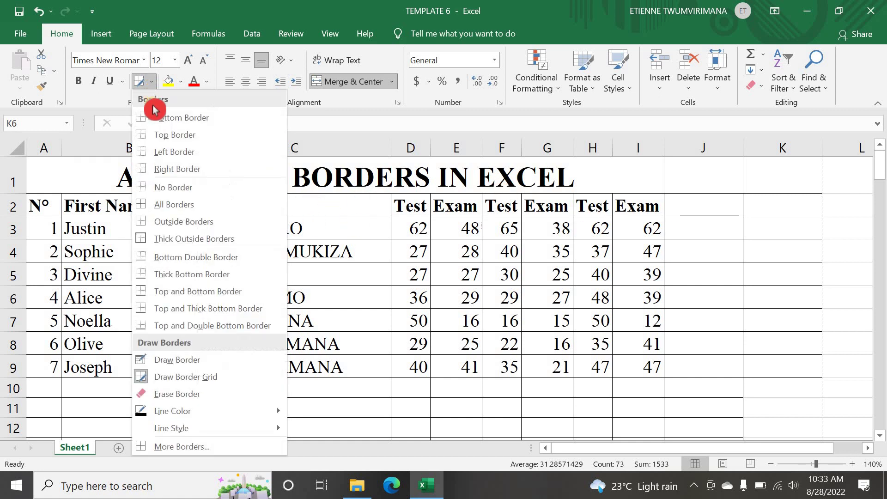
{"action": "left_click", "coordinate": [200, 188]}
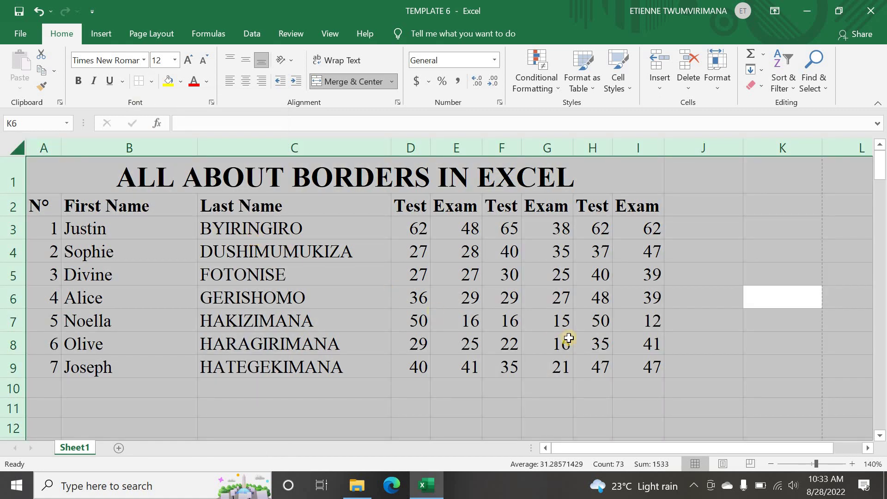
{"action": "scroll", "coordinate": [418, 334], "scroll_direction": "down", "scroll_amount": 14}
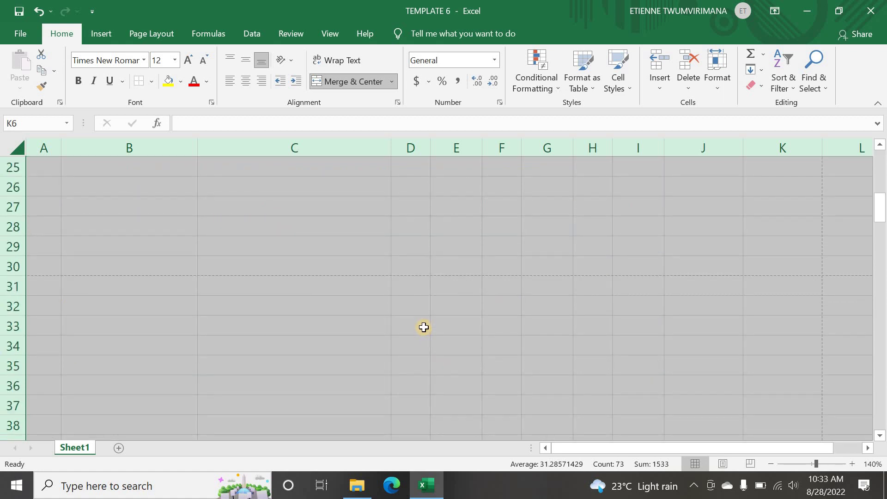
{"action": "scroll", "coordinate": [425, 327], "scroll_direction": "down", "scroll_amount": 3}
{"action": "scroll", "coordinate": [418, 314], "scroll_direction": "up", "scroll_amount": 17}
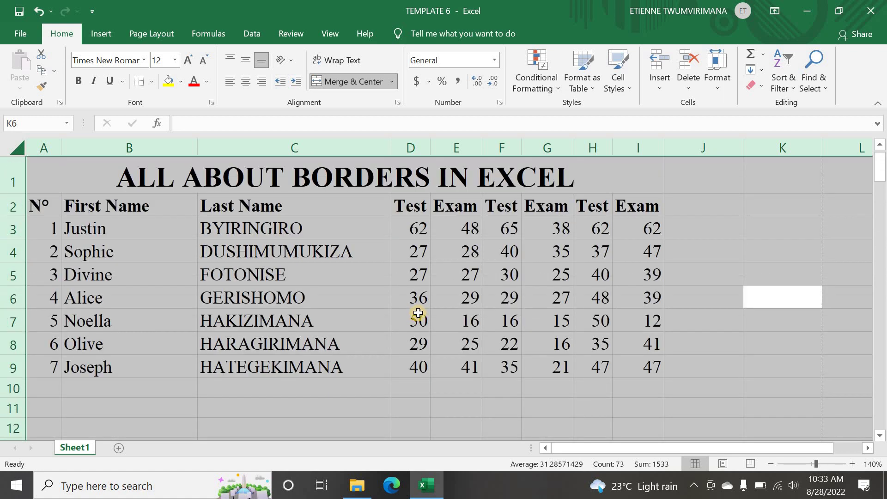
{"action": "left_click", "coordinate": [416, 275]}
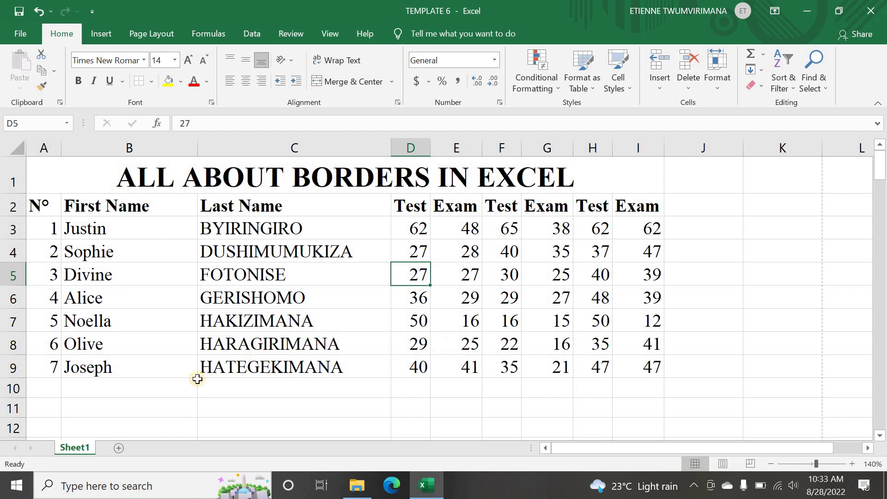
- Set the border line color to red and draw a border grid over the marks table A2:I9
{"action": "left_click", "coordinate": [151, 82]}
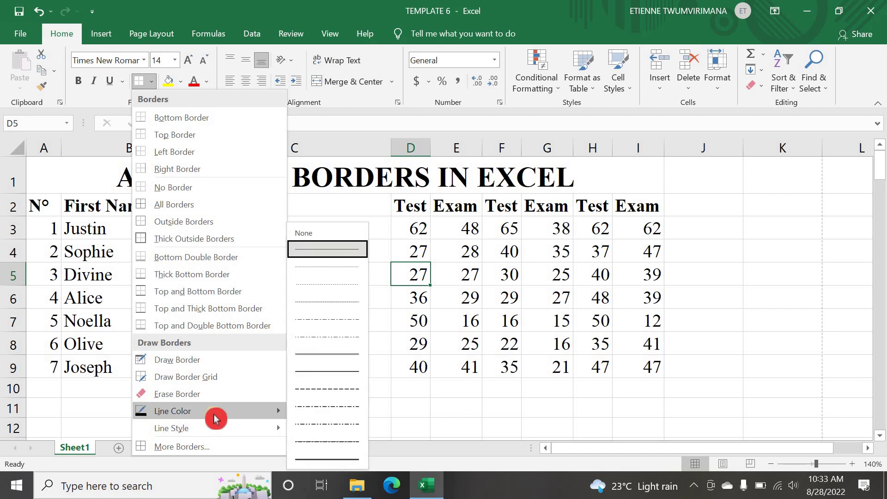
{"action": "mouse_move", "coordinate": [212, 412]}
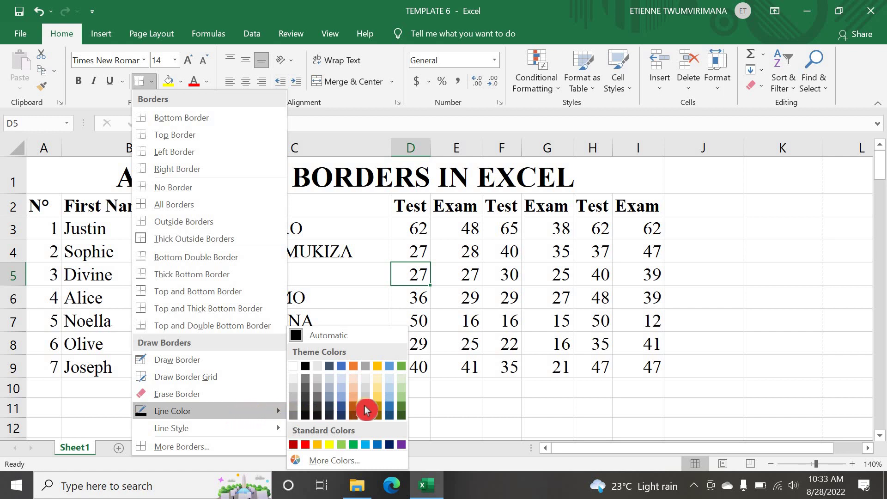
{"action": "left_click", "coordinate": [305, 446]}
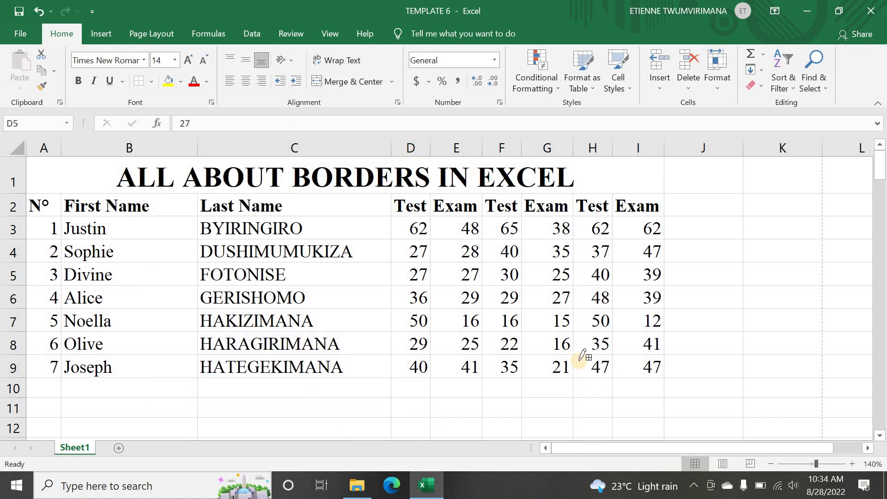
{"action": "mouse_move", "coordinate": [35, 207]}
{"action": "left_mouse_down"}
{"action": "mouse_move", "coordinate": [151, 245]}
{"action": "mouse_move", "coordinate": [565, 298]}
{"action": "mouse_move", "coordinate": [620, 369]}
{"action": "mouse_move", "coordinate": [617, 396]}
{"action": "mouse_move", "coordinate": [613, 375]}
{"action": "left_mouse_up"}
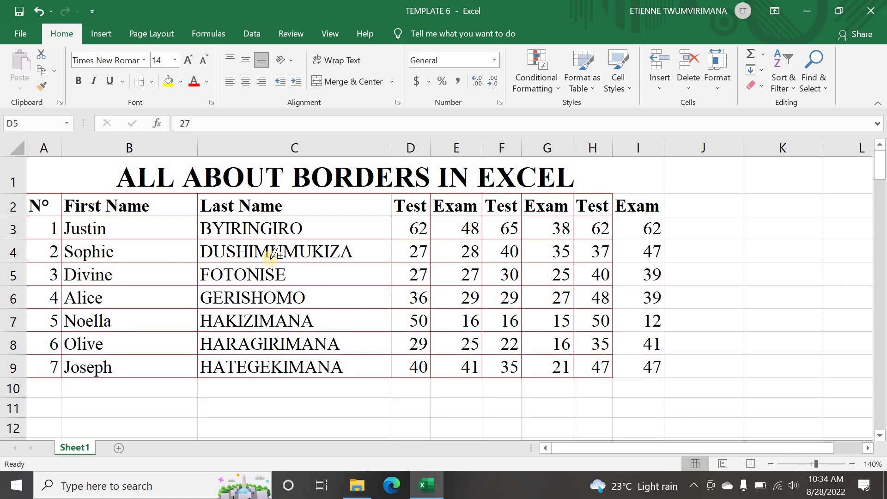
{"action": "mouse_move", "coordinate": [615, 200]}
{"action": "left_mouse_down"}
{"action": "mouse_move", "coordinate": [637, 253]}
{"action": "mouse_move", "coordinate": [660, 367]}
{"action": "left_mouse_up"}
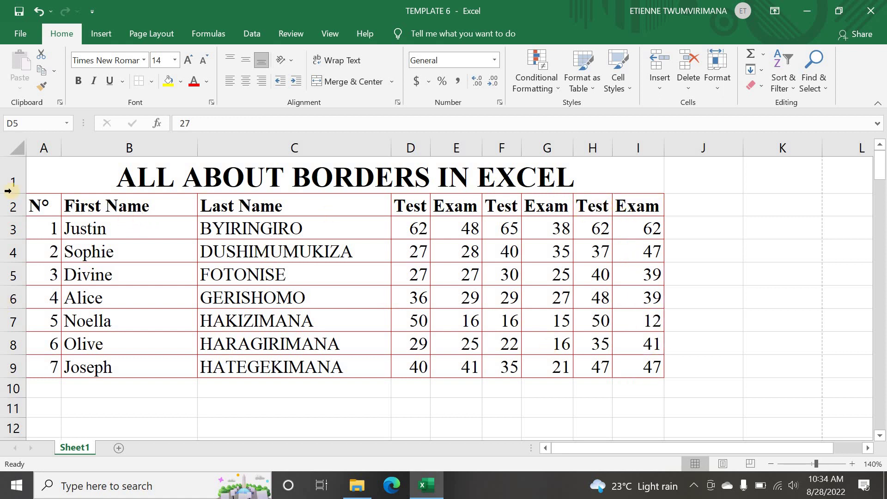
- Set the border line style to medium dashed and redraw the grid over the marks table A2:I9
{"action": "left_click", "coordinate": [152, 81]}
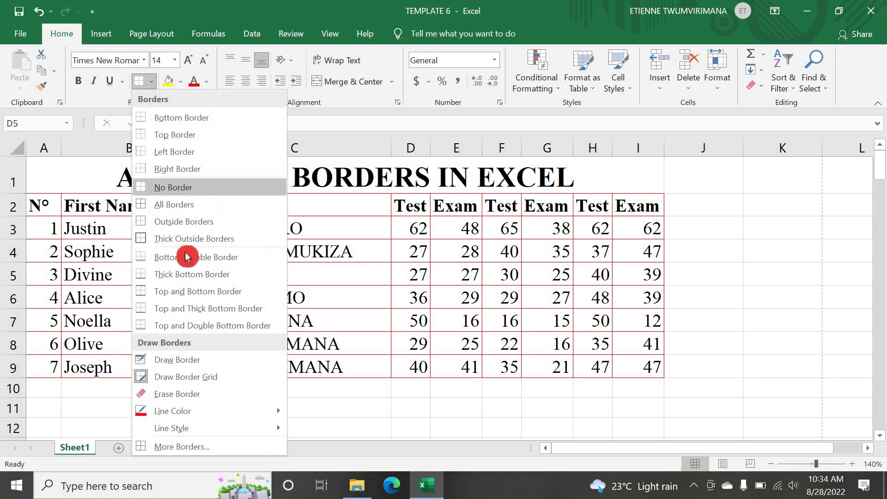
{"action": "mouse_move", "coordinate": [189, 432]}
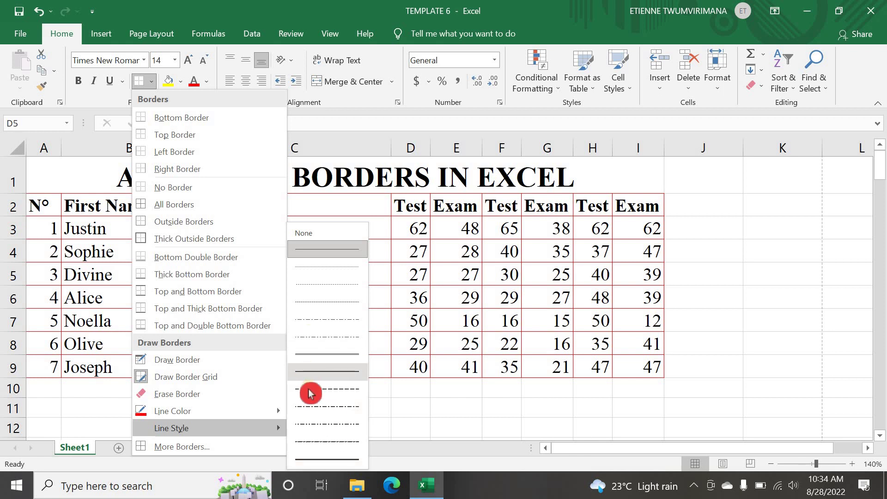
{"action": "left_click", "coordinate": [292, 359]}
{"action": "mouse_move", "coordinate": [43, 199]}
{"action": "left_mouse_down"}
{"action": "mouse_move", "coordinate": [212, 272]}
{"action": "mouse_move", "coordinate": [406, 296]}
{"action": "mouse_move", "coordinate": [592, 362]}
{"action": "mouse_move", "coordinate": [649, 367]}
{"action": "left_mouse_up"}
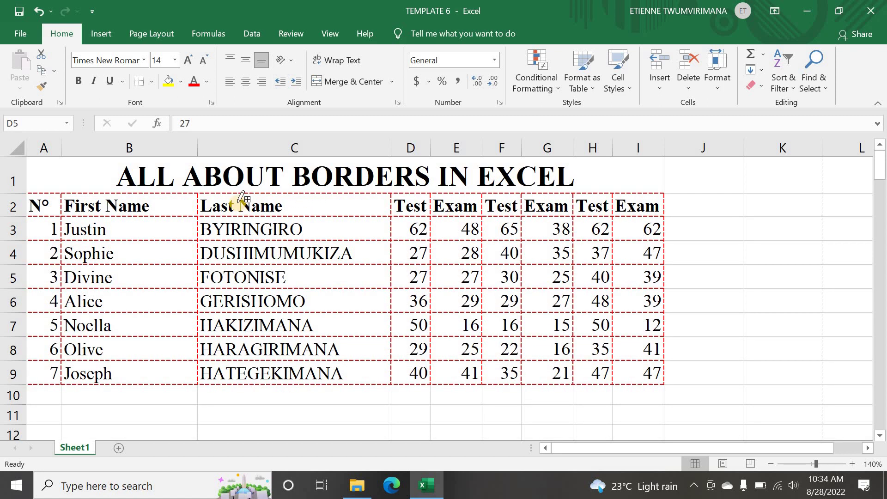
- Check the dashed red table borders in the print preview and return to the sheet
{"action": "left_click", "coordinate": [20, 36]}
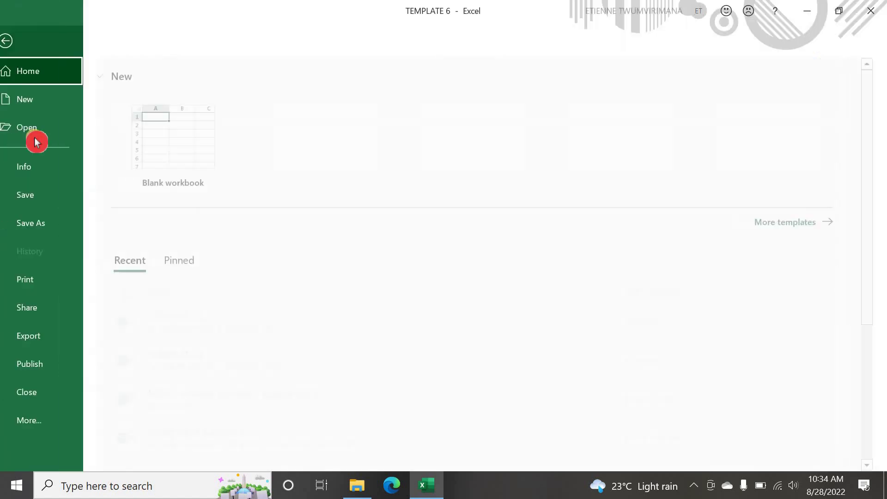
{"action": "left_click", "coordinate": [35, 279]}
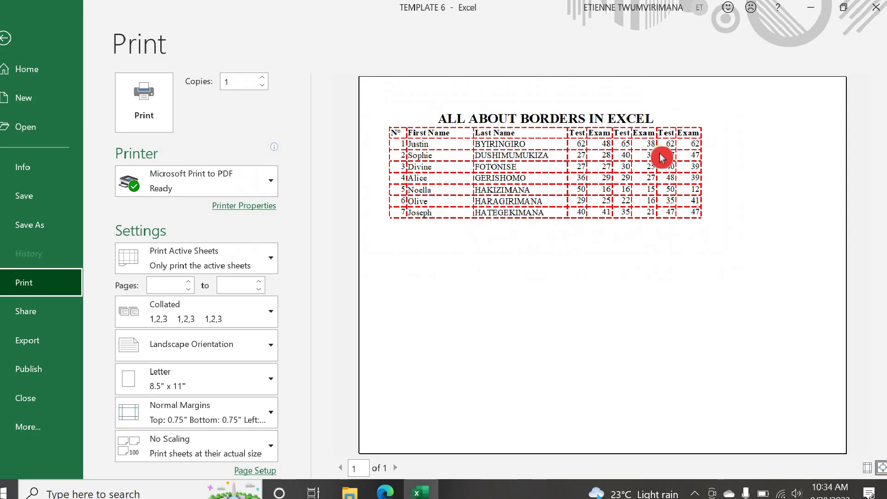
{"action": "left_click", "coordinate": [19, 41]}
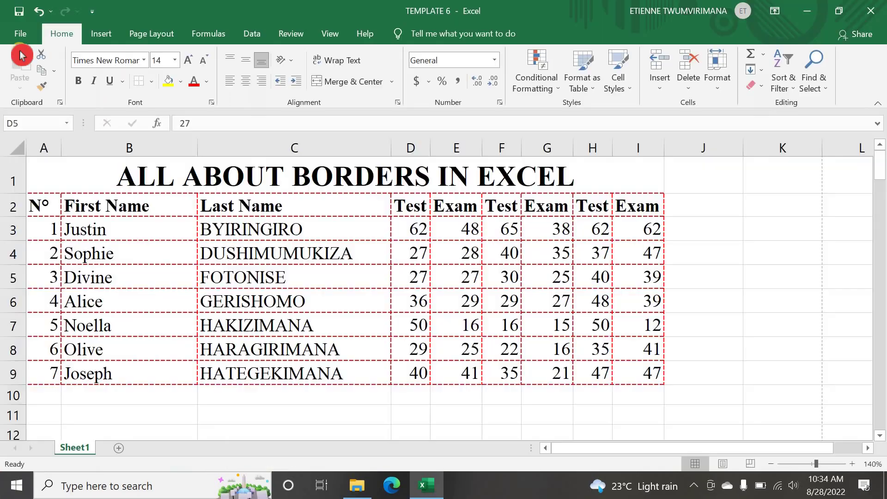
- Clear the dashed red borders from the marks table A2:I9 with No Border
{"action": "left_click", "coordinate": [152, 84]}
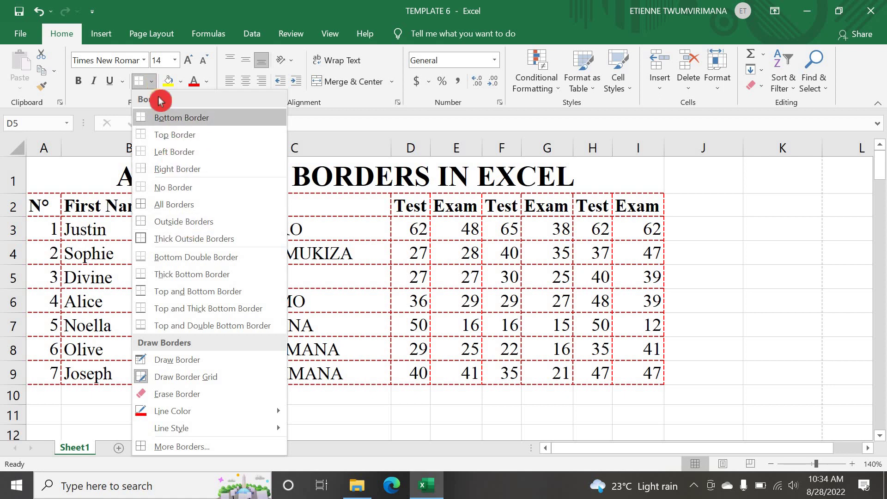
{"action": "left_click", "coordinate": [170, 186]}
{"action": "left_click", "coordinate": [62, 204]}
{"action": "left_click_drag", "start_coordinate": [44, 211], "coordinate": [644, 373]}
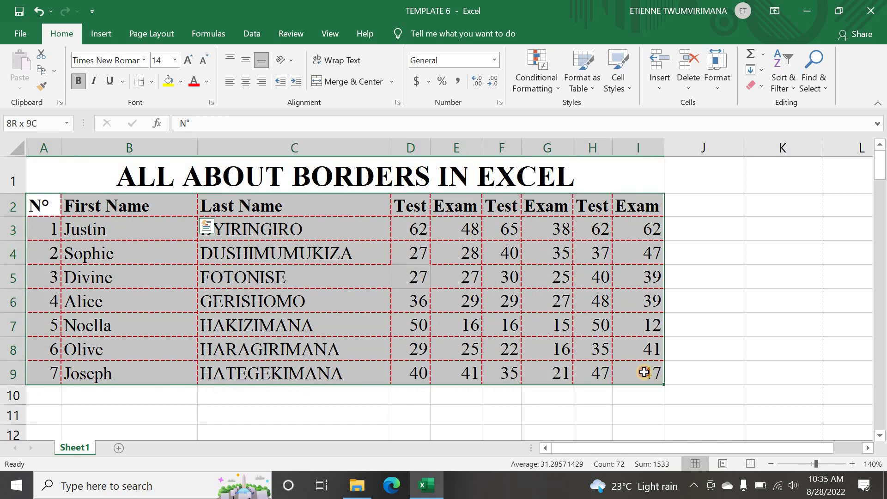
{"action": "left_click", "coordinate": [143, 81]}
{"action": "left_click", "coordinate": [342, 291]}
{"action": "left_click", "coordinate": [651, 296]}
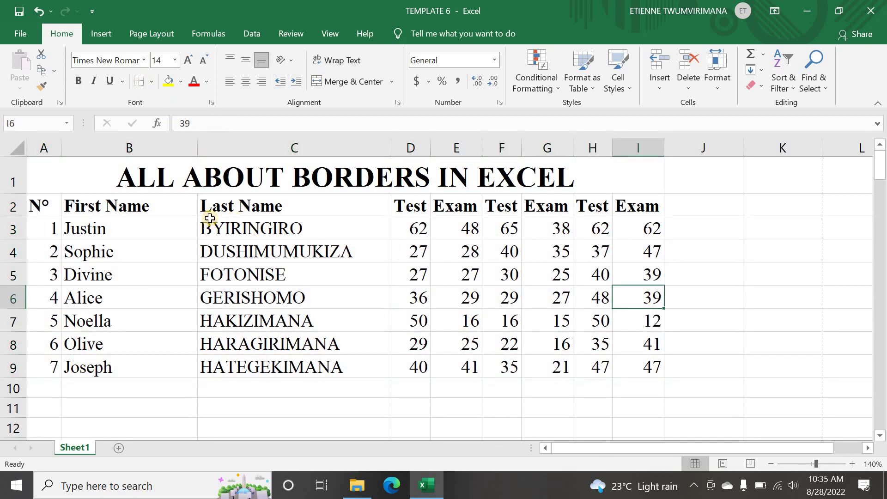
- Set the border line style to the thick solid line and draw a grid over the marks table A2:I9
{"action": "left_click_drag", "start_coordinate": [36, 204], "coordinate": [639, 365]}
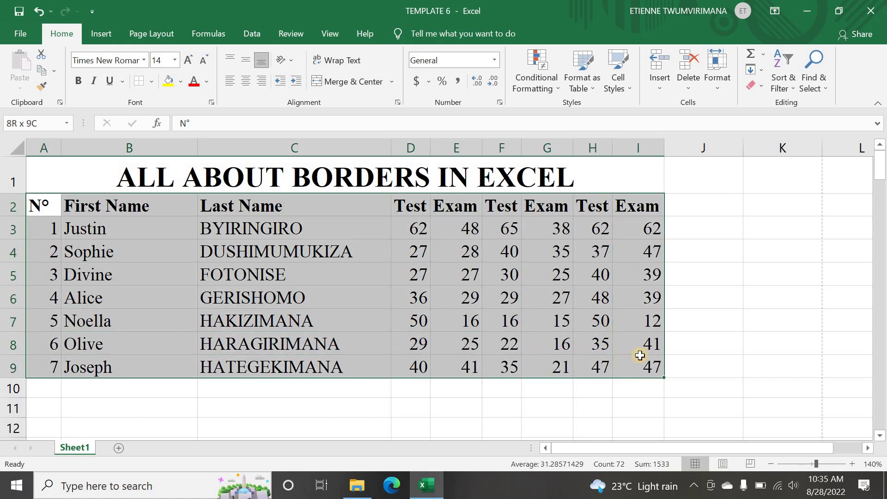
{"action": "left_click", "coordinate": [782, 274]}
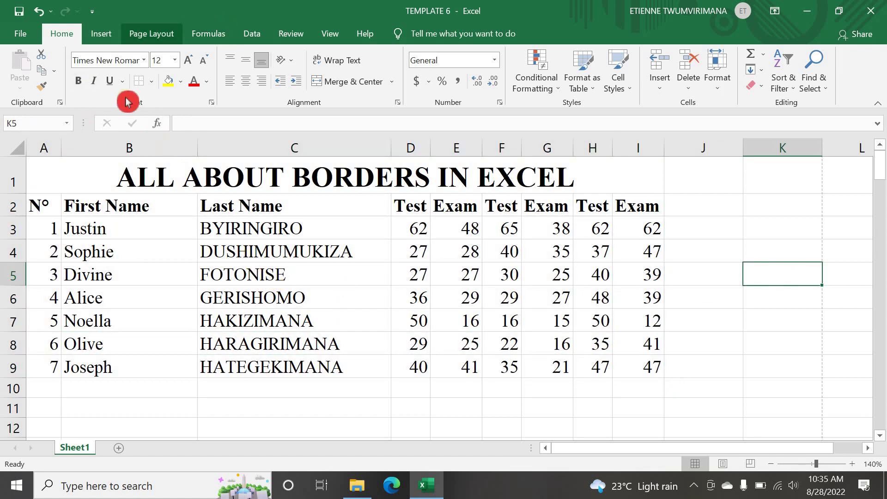
{"action": "left_click", "coordinate": [151, 82]}
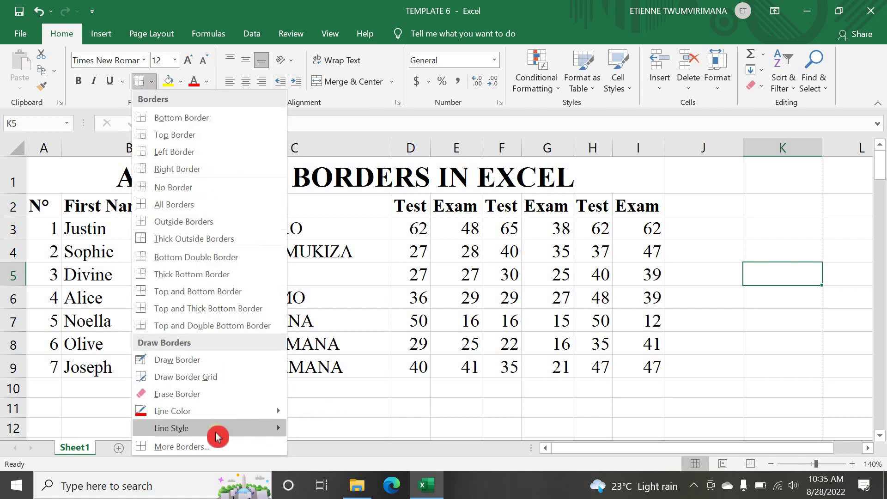
{"action": "mouse_move", "coordinate": [221, 431]}
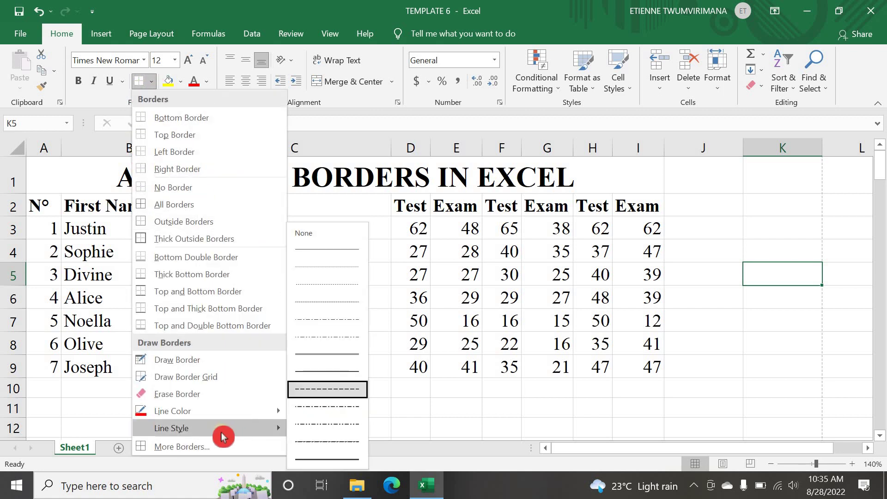
{"action": "left_click", "coordinate": [328, 460]}
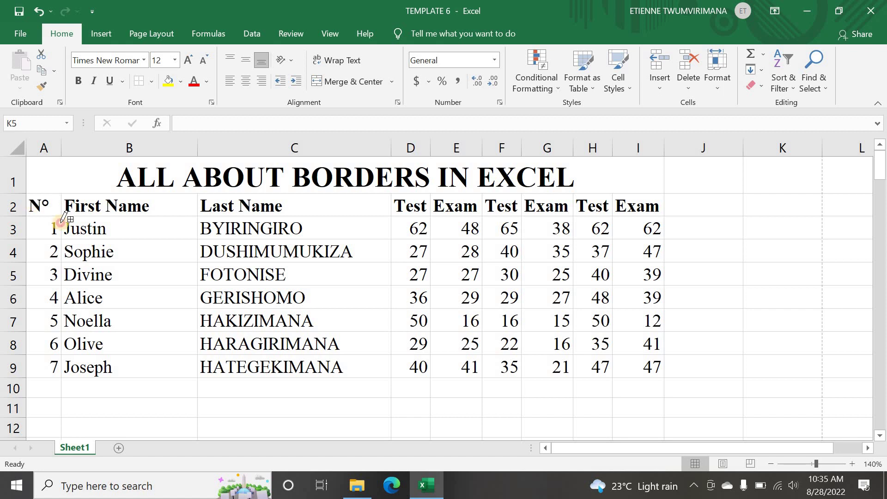
{"action": "mouse_move", "coordinate": [63, 221]}
{"action": "left_mouse_down"}
{"action": "mouse_move", "coordinate": [306, 287]}
{"action": "mouse_move", "coordinate": [647, 341]}
{"action": "mouse_move", "coordinate": [650, 364]}
{"action": "left_mouse_up"}
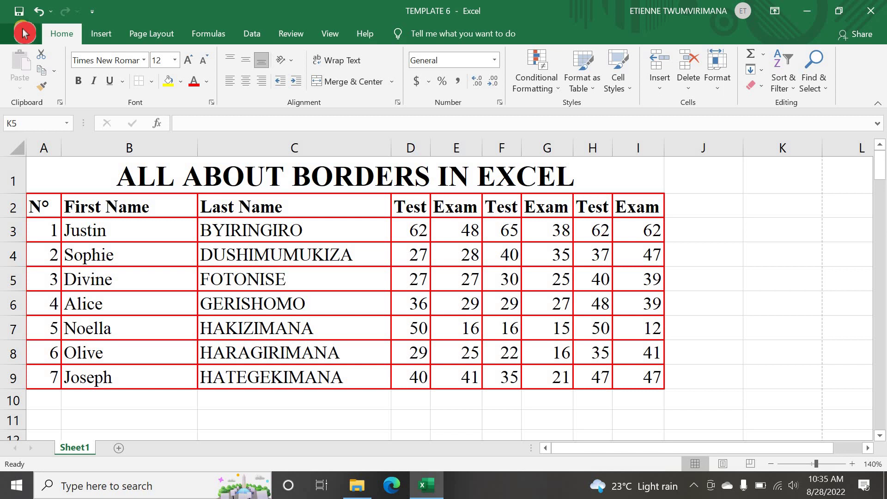
- Check the thick red table borders in the print preview and return to the sheet
{"action": "left_click", "coordinate": [23, 33]}
{"action": "left_click", "coordinate": [60, 280]}
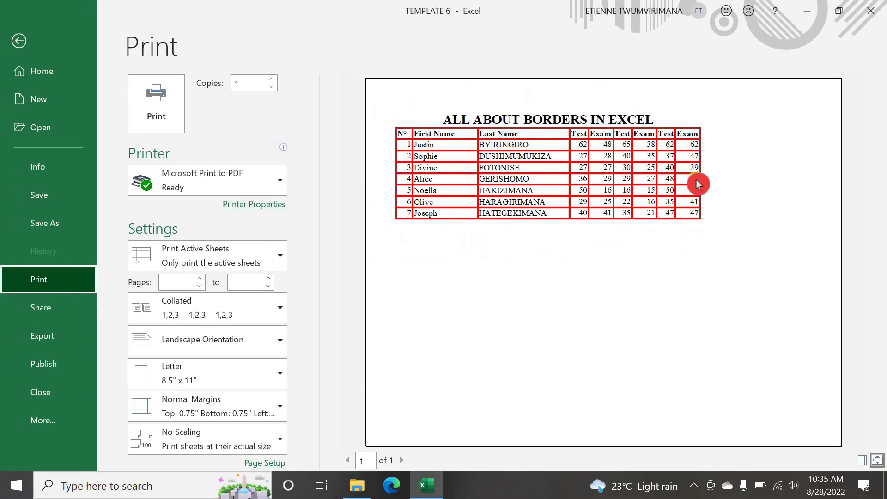
{"action": "left_click", "coordinate": [19, 42]}
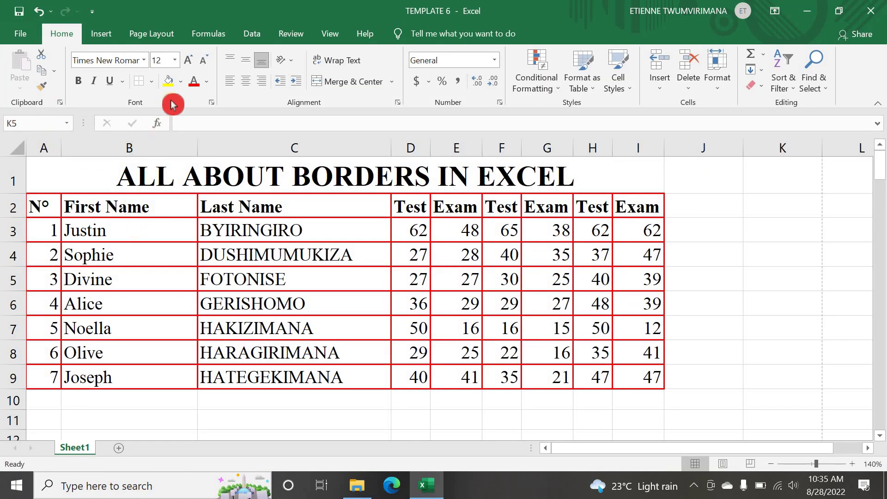
- Apply an outline border in the double line style with automatic color to cell K5 through the Format Cells border settings
{"action": "left_click", "coordinate": [154, 82]}
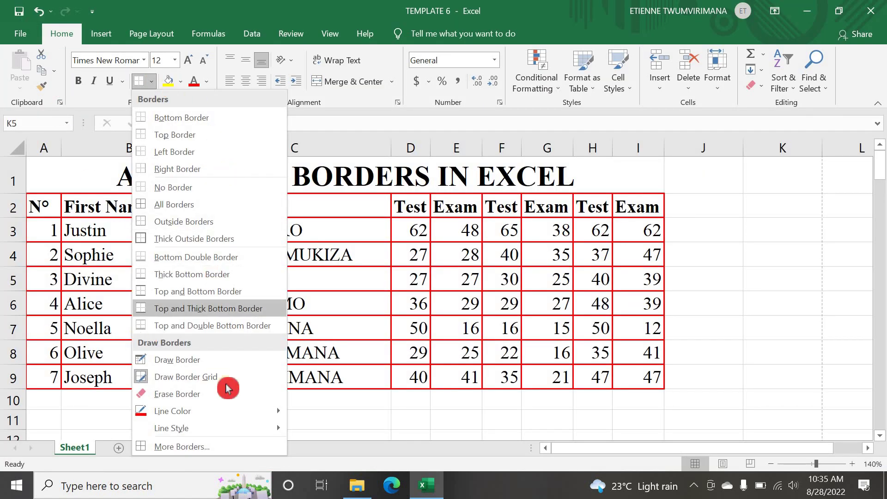
{"action": "left_click", "coordinate": [227, 450]}
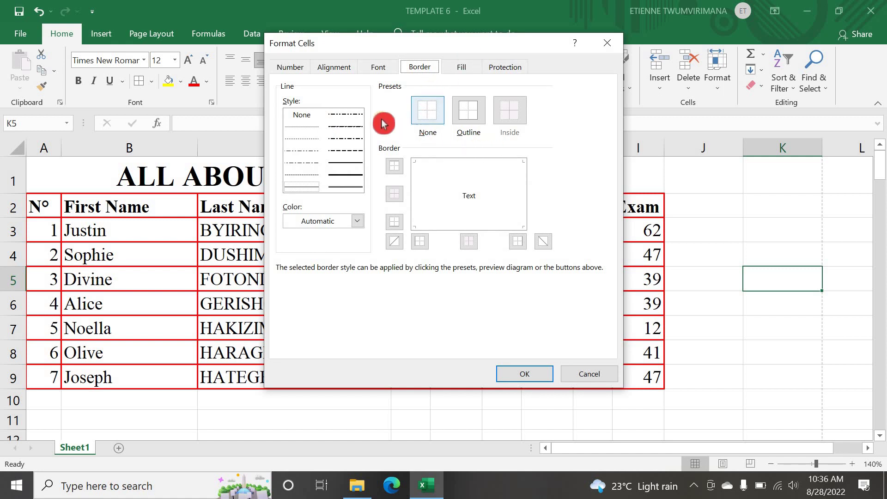
{"action": "left_click", "coordinate": [303, 121]}
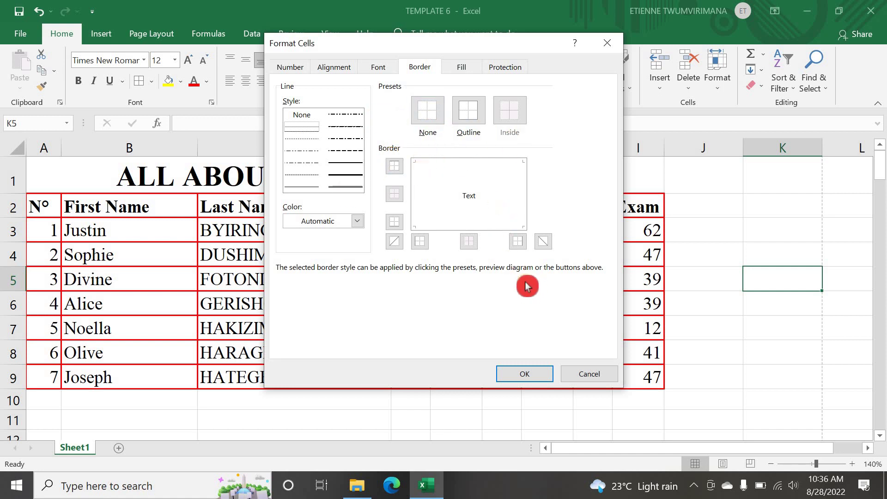
{"action": "left_click", "coordinate": [347, 186]}
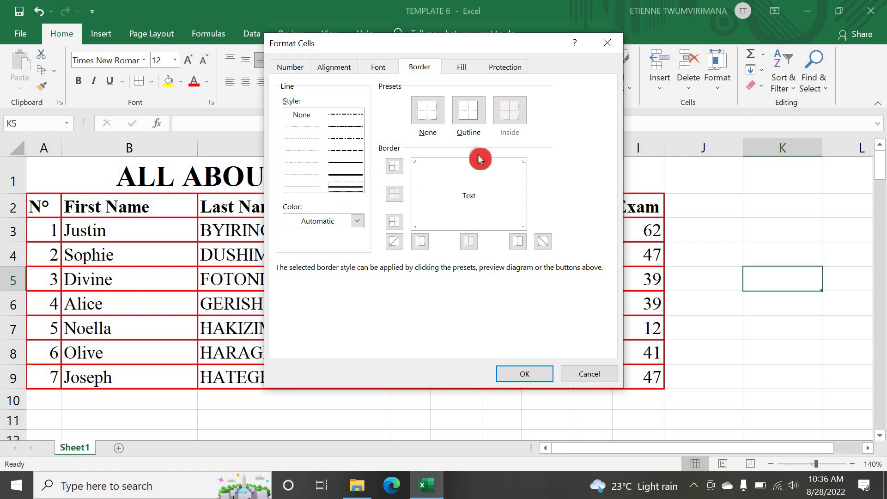
{"action": "left_click", "coordinate": [424, 118]}
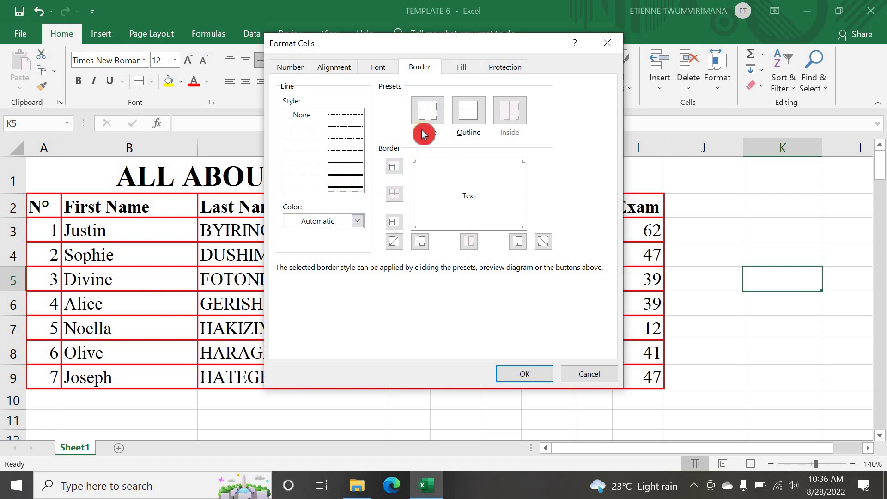
{"action": "left_click", "coordinate": [475, 119]}
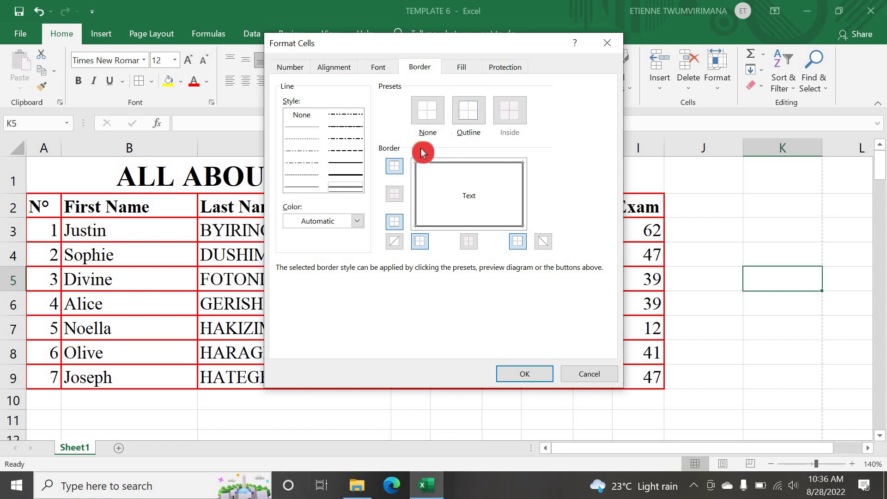
{"action": "left_click", "coordinate": [506, 369]}
{"action": "left_click_drag", "start_coordinate": [41, 205], "coordinate": [619, 362]}
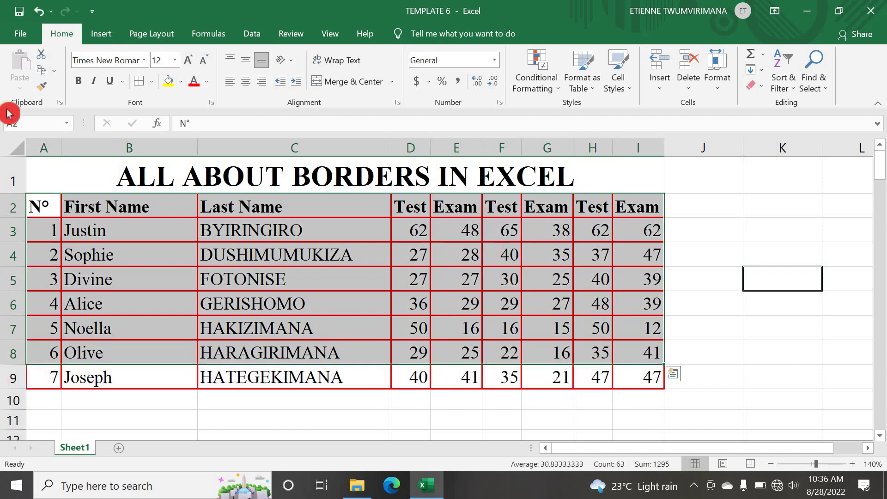
{"action": "left_click", "coordinate": [157, 81]}
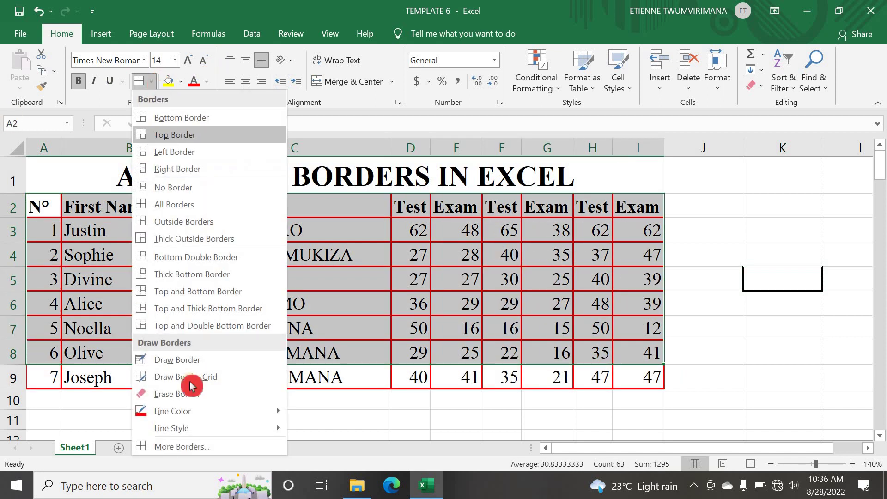
{"action": "left_click", "coordinate": [206, 446]}
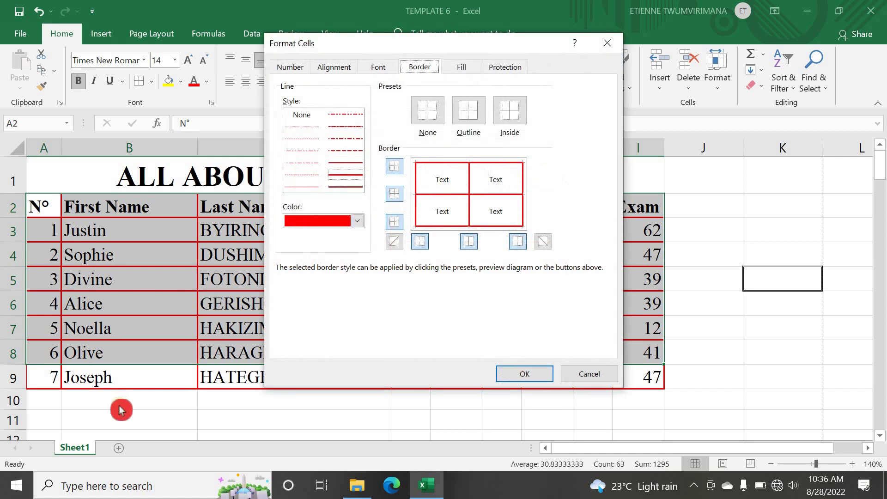
{"action": "left_click", "coordinate": [582, 376]}
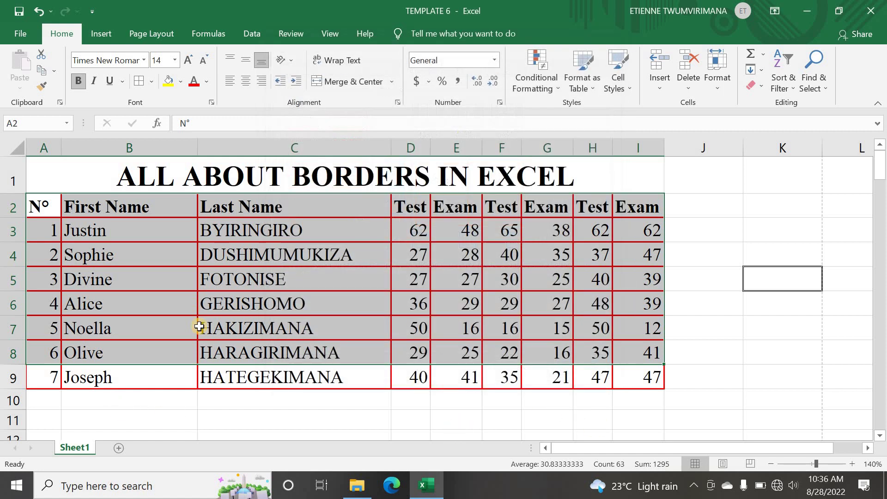
- Apply thick solid light blue inside and outline borders to the marks table A2:I9 through the Format Cells border settings
{"action": "left_click", "coordinate": [49, 204]}
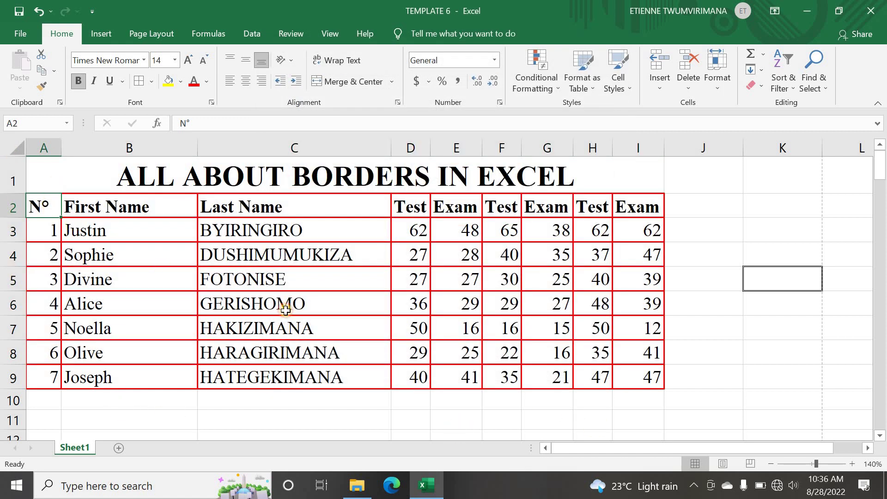
{"action": "left_click_drag", "start_coordinate": [285, 310], "coordinate": [618, 380]}
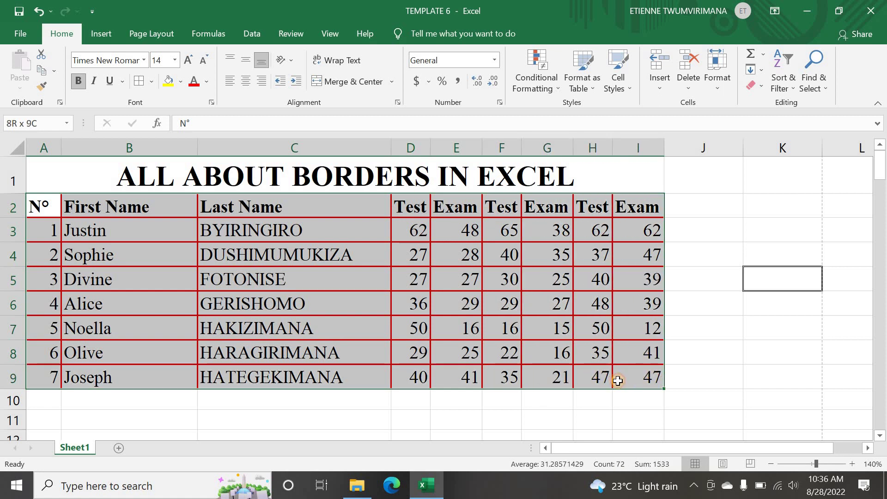
{"action": "left_click", "coordinate": [152, 83]}
{"action": "left_click", "coordinate": [199, 452]}
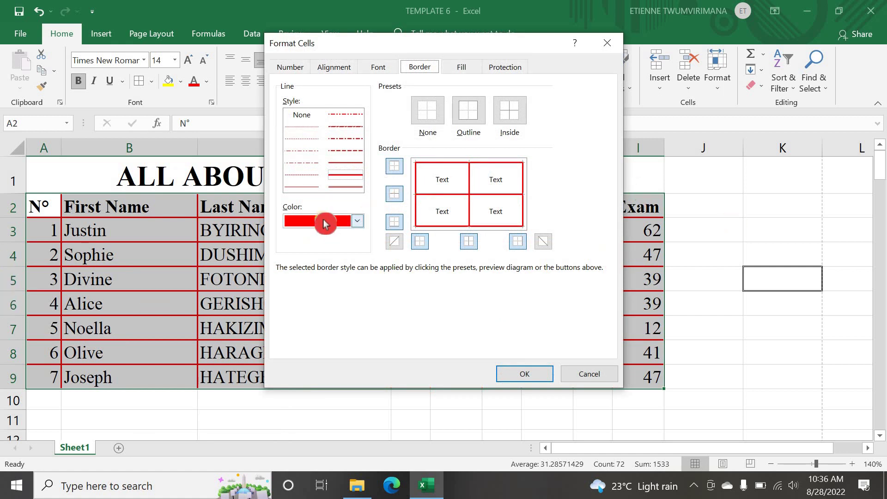
{"action": "left_click", "coordinate": [357, 220]}
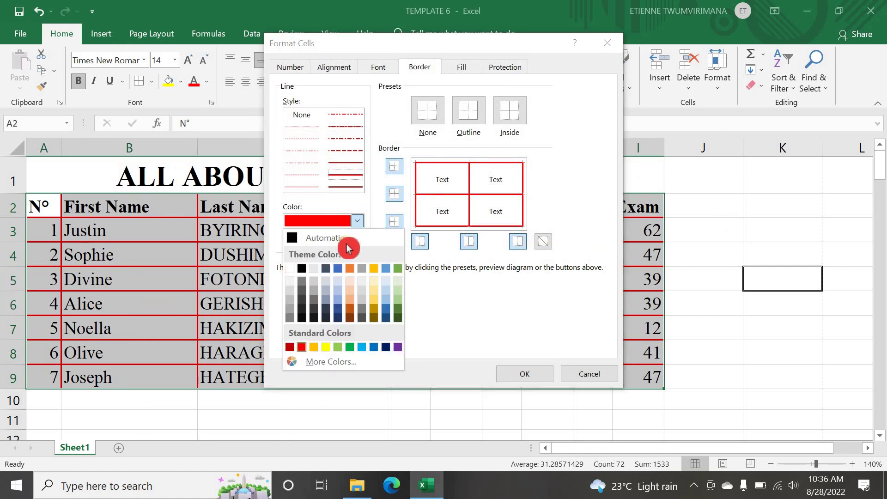
{"action": "left_click", "coordinate": [337, 302]}
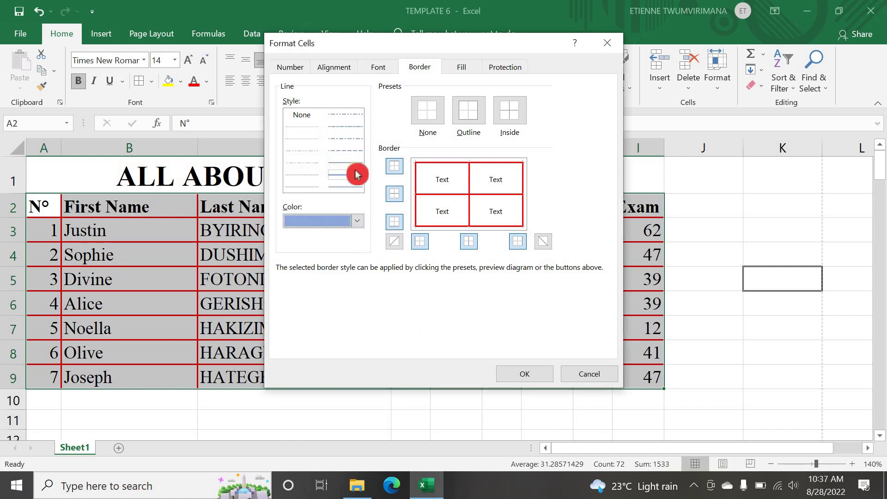
{"action": "left_click", "coordinate": [510, 122]}
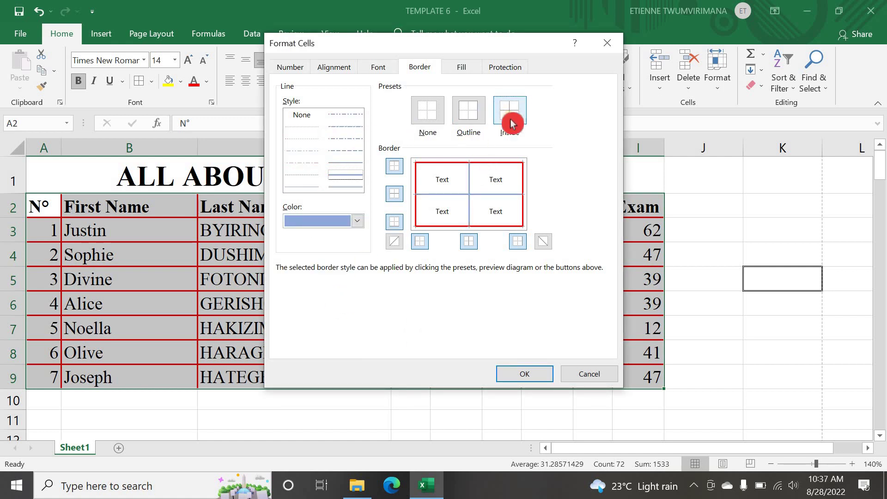
{"action": "left_click", "coordinate": [469, 121]}
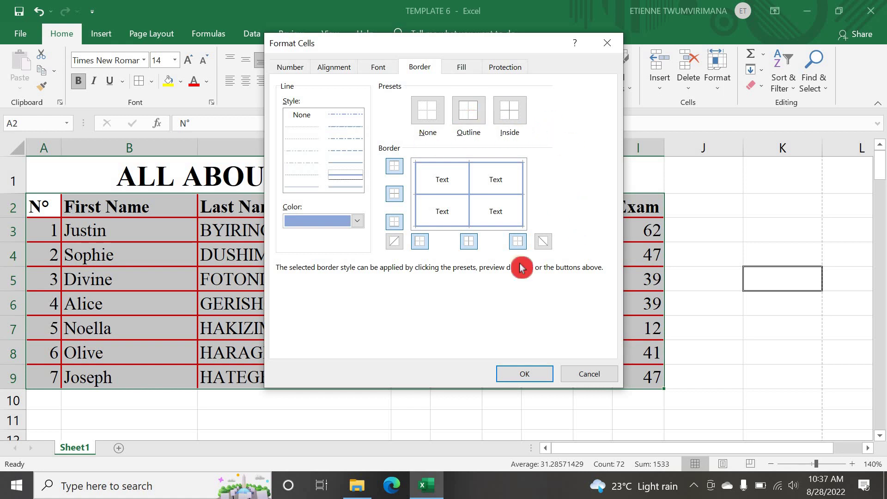
{"action": "left_click", "coordinate": [540, 373]}
{"action": "left_click", "coordinate": [755, 280]}
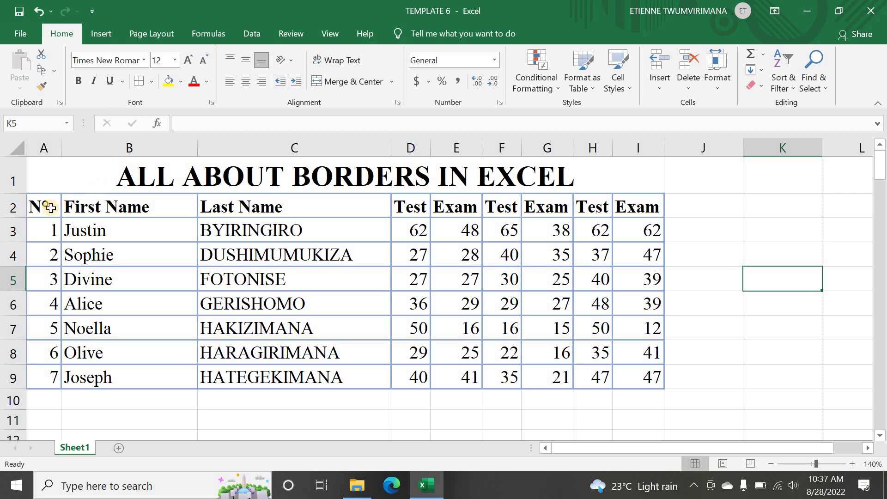
- Change the outline and inside borders of the marks table A2:I9 to the double line style through the Format Cells border settings
{"action": "left_click_drag", "start_coordinate": [49, 207], "coordinate": [652, 383]}
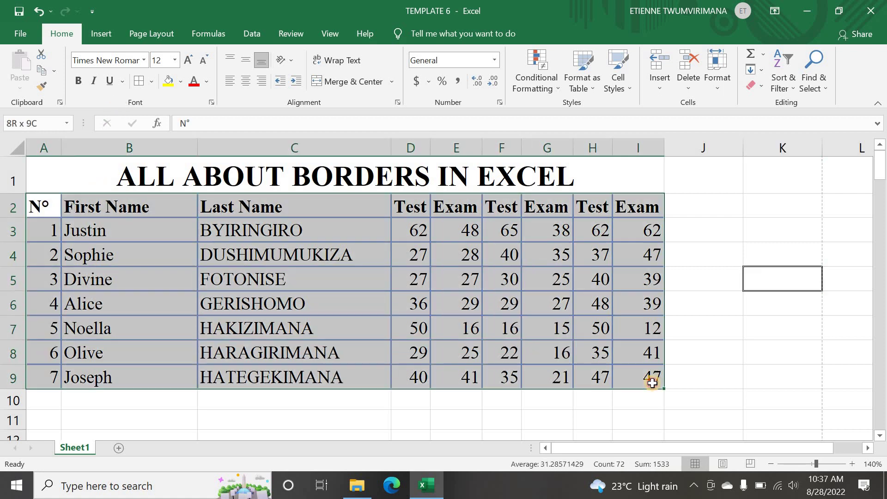
{"action": "left_click", "coordinate": [152, 83]}
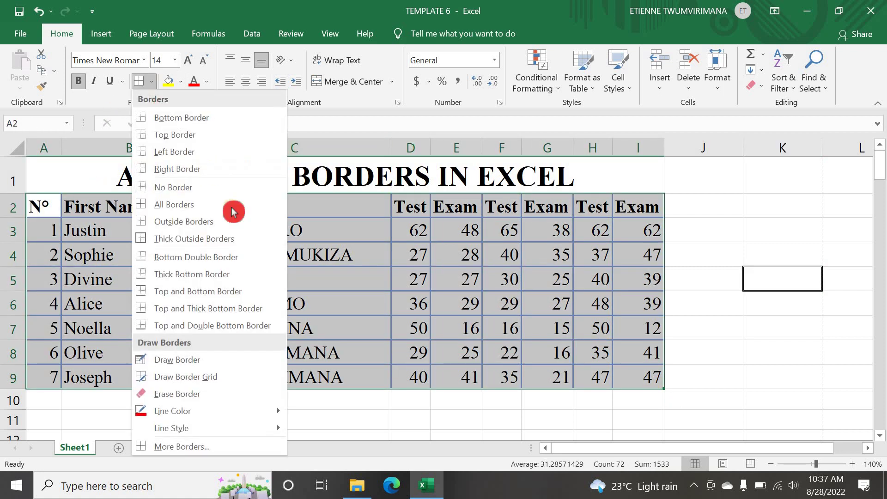
{"action": "left_click", "coordinate": [204, 446]}
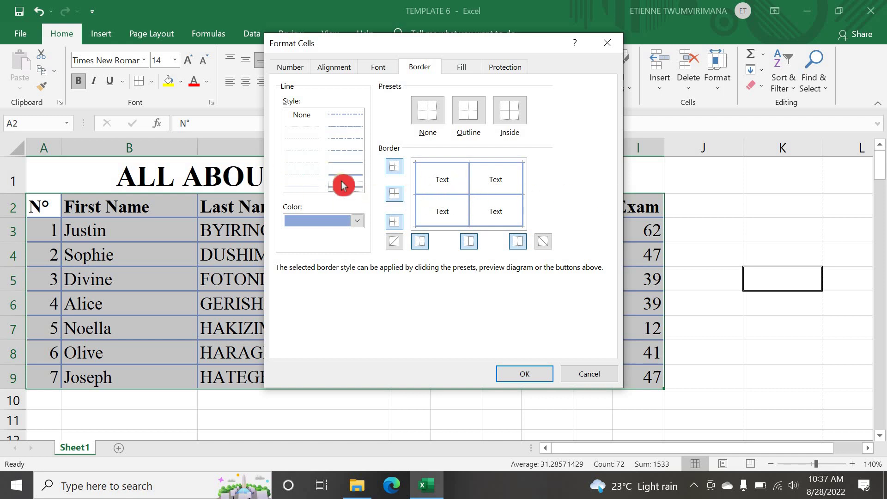
{"action": "left_click", "coordinate": [466, 119]}
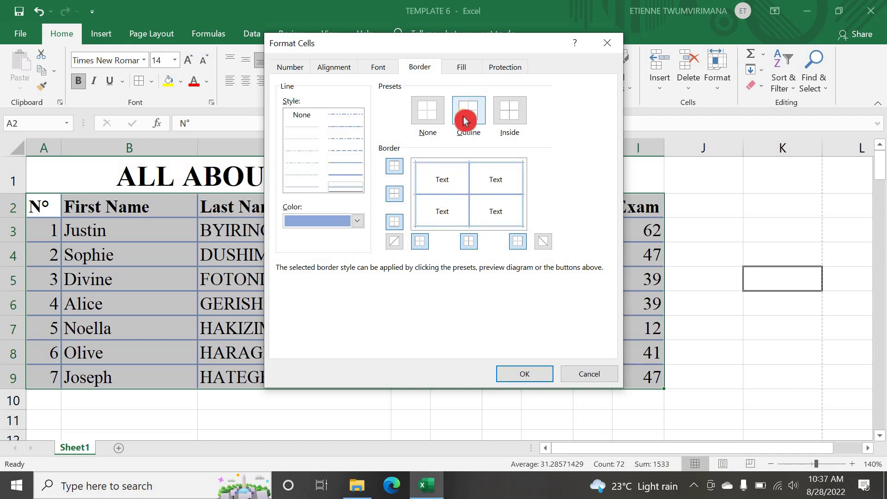
{"action": "left_click", "coordinate": [507, 118]}
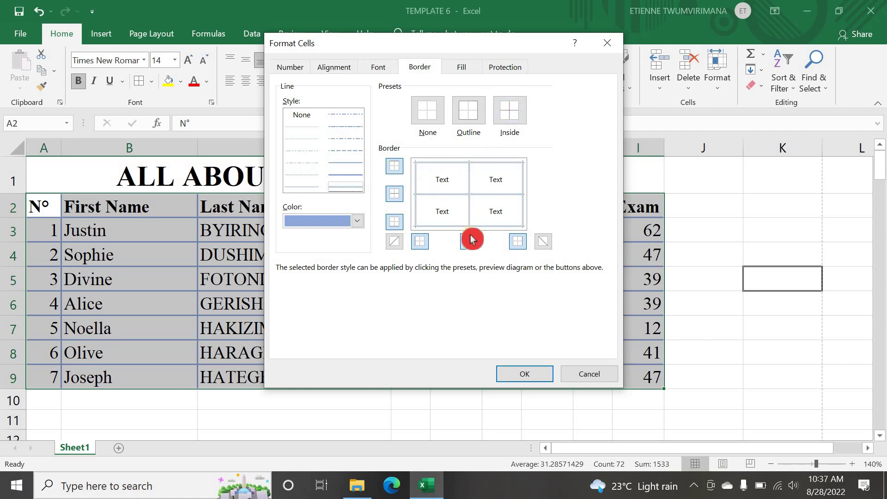
{"action": "left_click", "coordinate": [520, 373]}
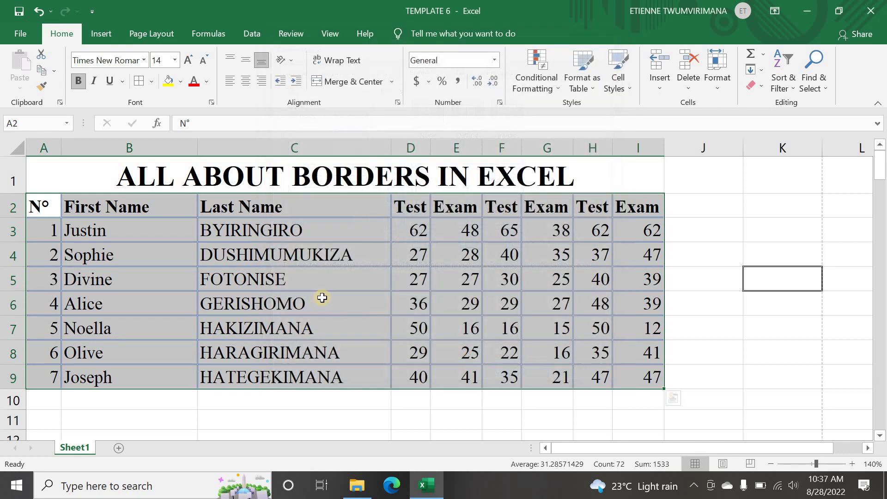
{"action": "left_click", "coordinate": [772, 328]}
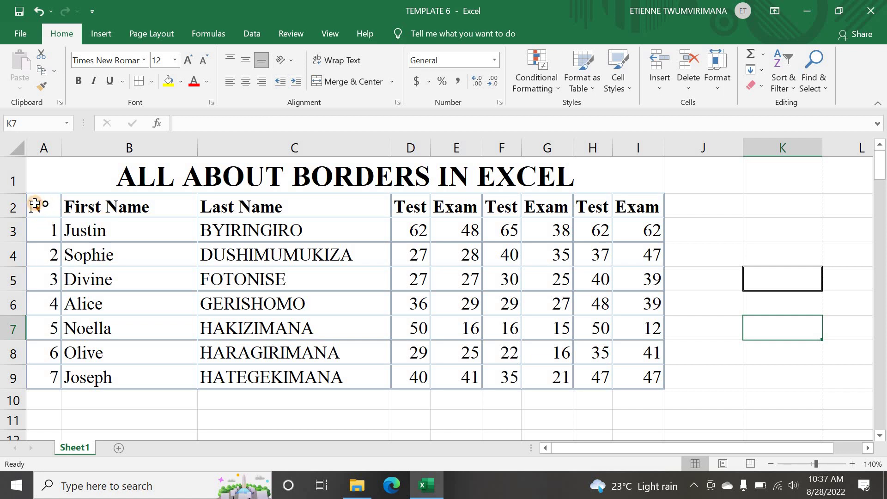
- Clear the marks table's borders with the None preset and apply only thick left, inside vertical and right borders in Format Cells
{"action": "left_click_drag", "start_coordinate": [35, 203], "coordinate": [631, 370]}
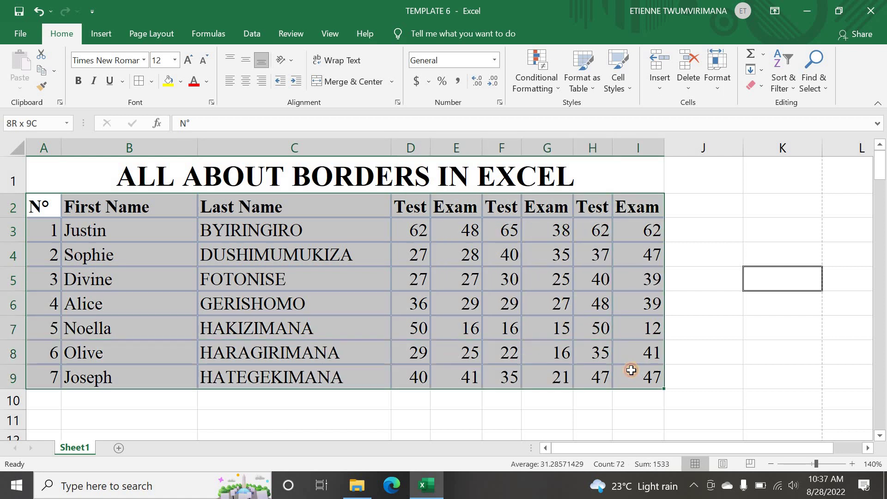
{"action": "left_click", "coordinate": [151, 82]}
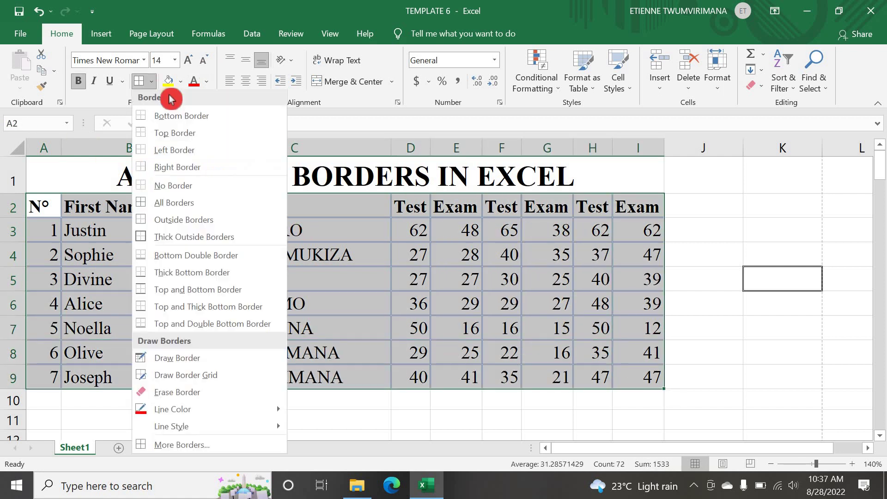
{"action": "left_click", "coordinate": [182, 445]}
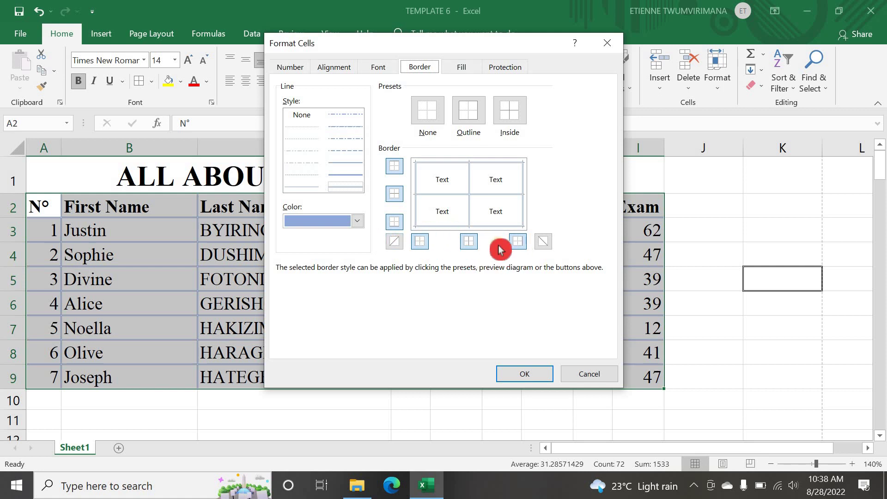
{"action": "left_click", "coordinate": [419, 240]}
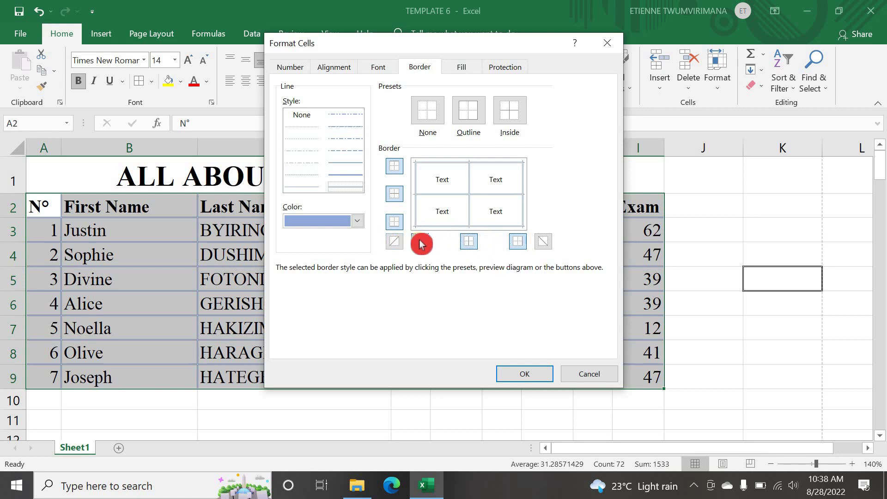
{"action": "left_click", "coordinate": [429, 107]}
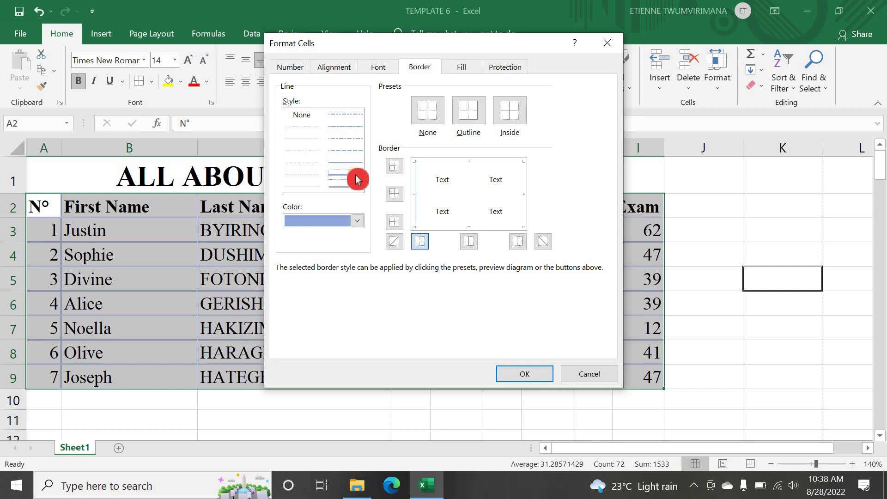
{"action": "left_click", "coordinate": [418, 241]}
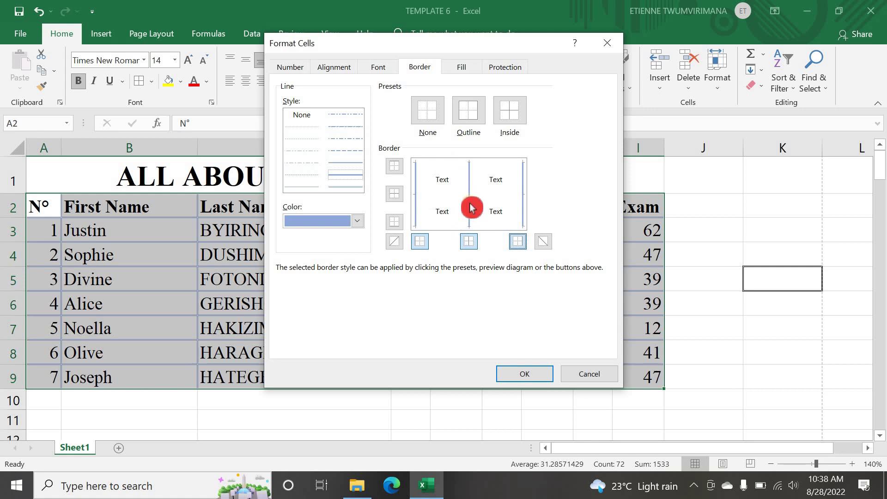
{"action": "left_click", "coordinate": [522, 373]}
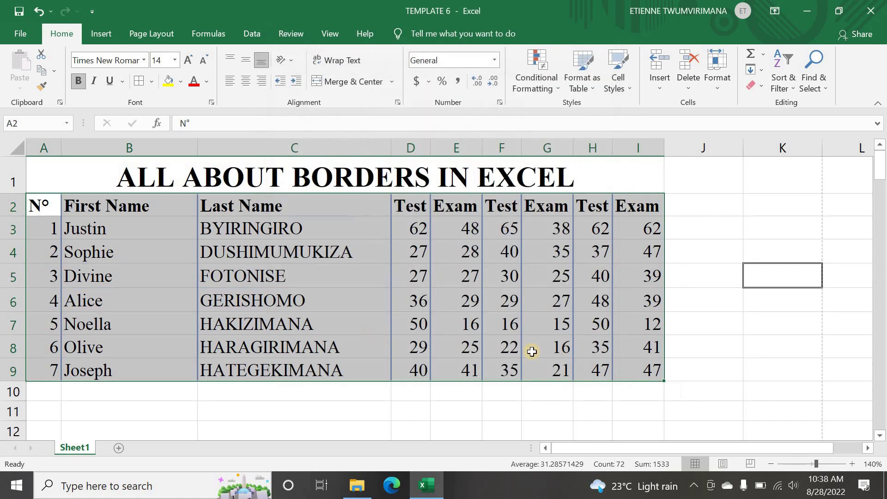
{"action": "left_click", "coordinate": [586, 391]}
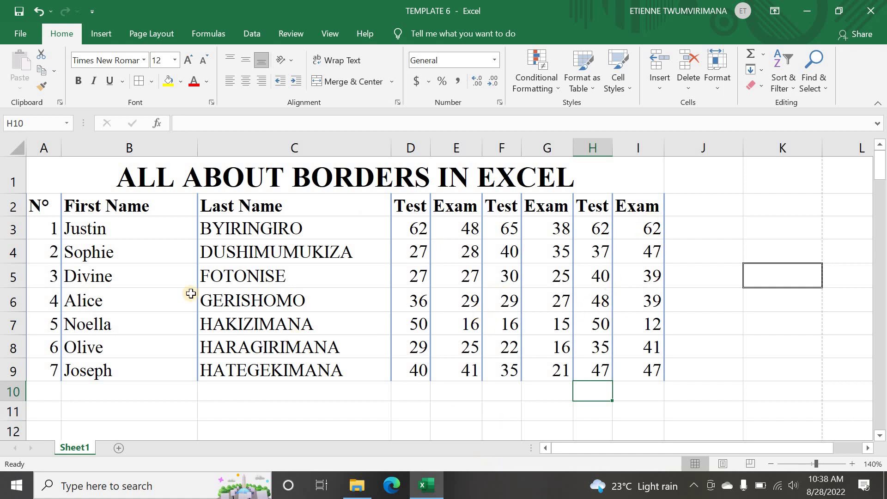
- Apply the Inside and Outline presets with the thick line to A2:I9, and set the border line color to the standard bright blue before confirming
{"action": "left_click_drag", "start_coordinate": [39, 209], "coordinate": [652, 365]}
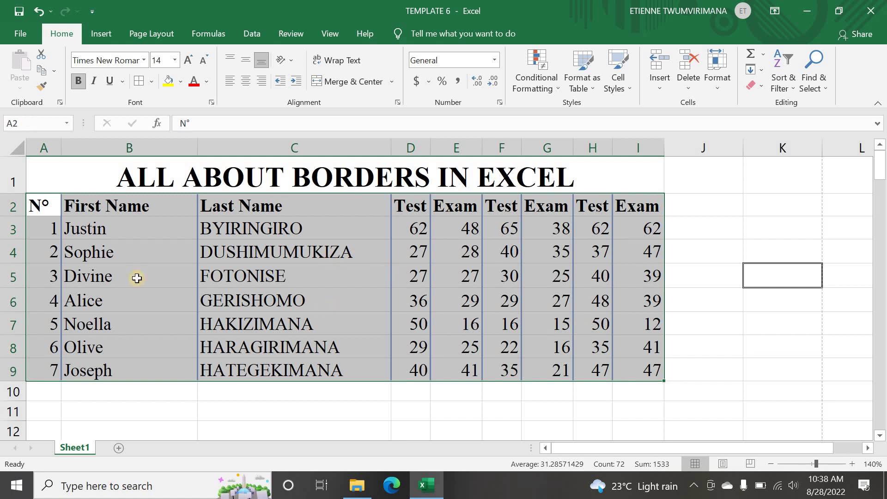
{"action": "left_click", "coordinate": [151, 82]}
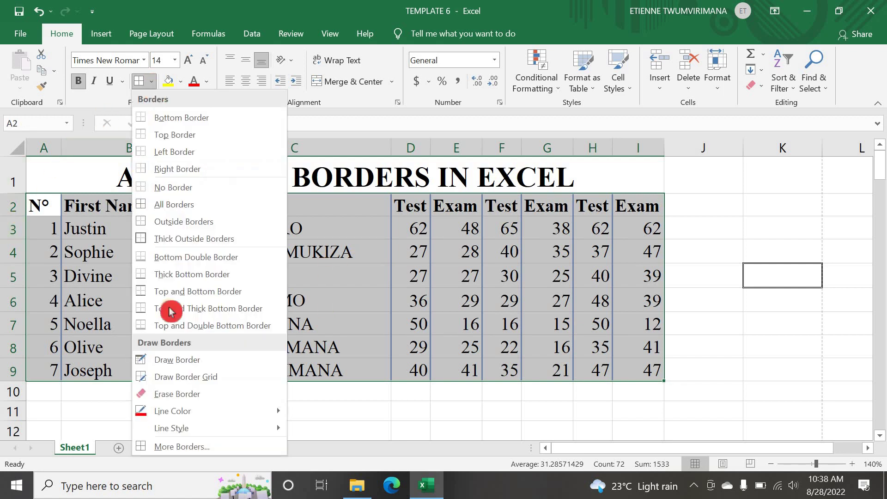
{"action": "left_click", "coordinate": [219, 447]}
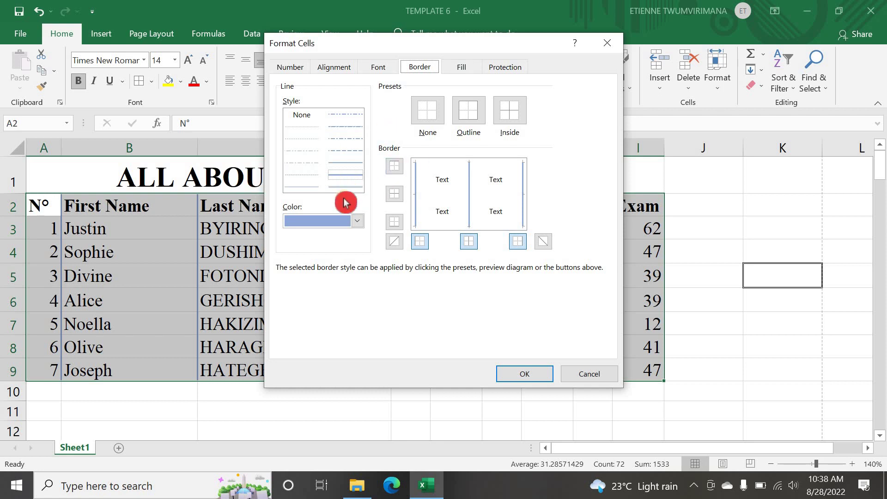
{"action": "left_click", "coordinate": [516, 119]}
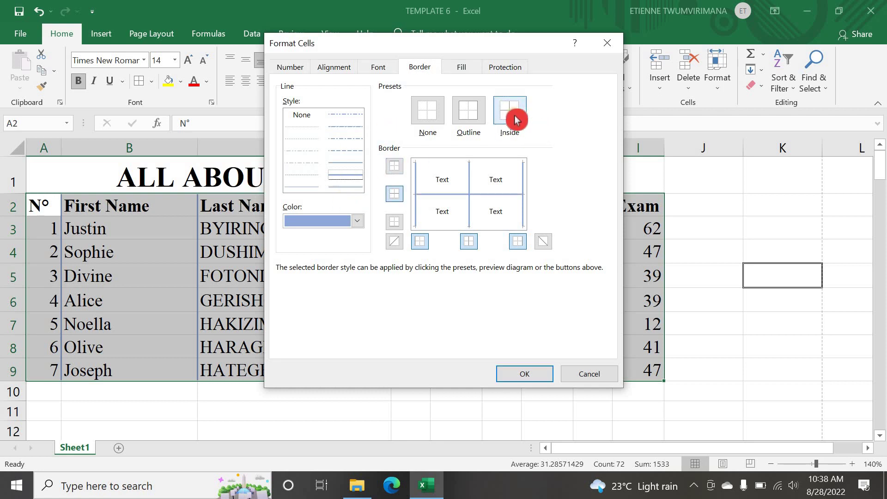
{"action": "left_click", "coordinate": [468, 111]}
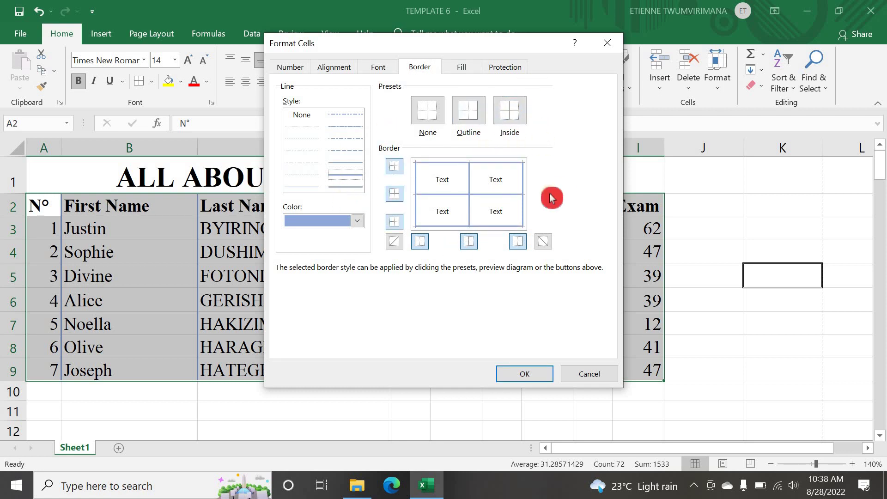
{"action": "left_click", "coordinate": [355, 222]}
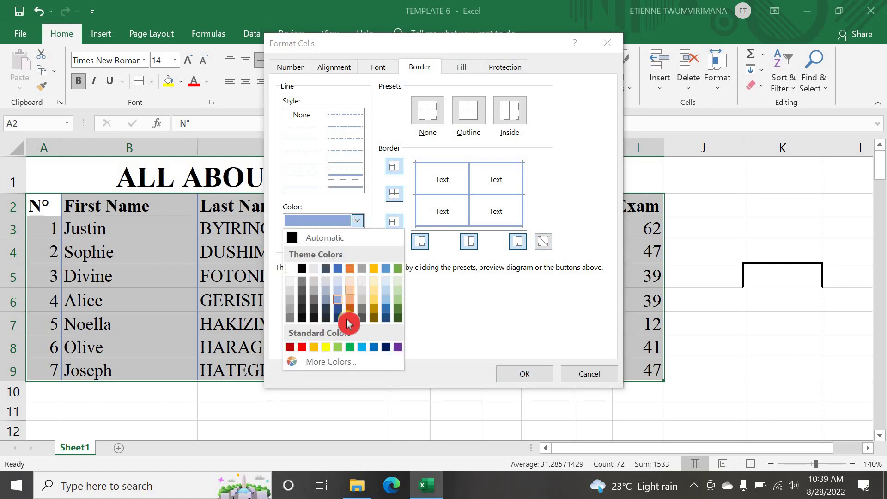
{"action": "left_click", "coordinate": [361, 351]}
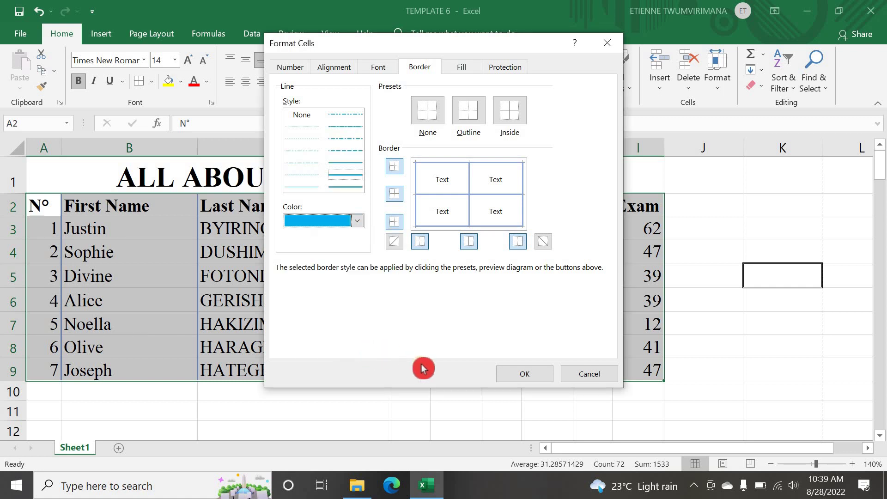
{"action": "left_click", "coordinate": [526, 375]}
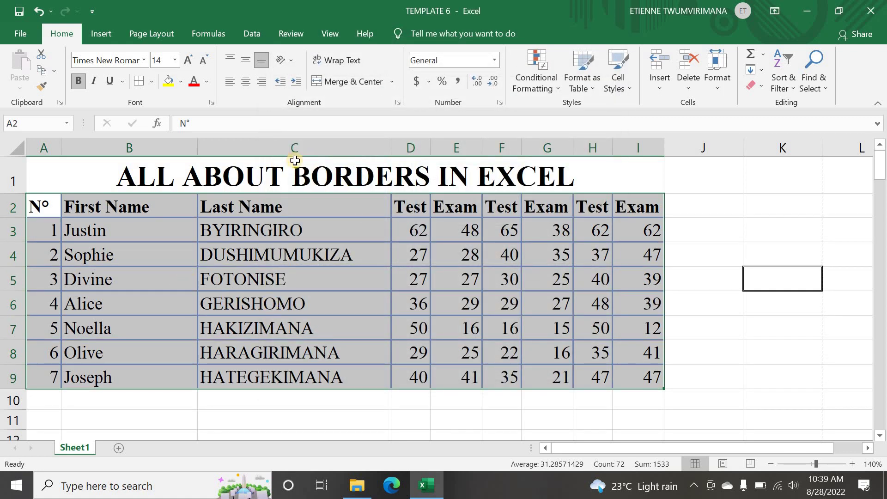
- Apply thick solid red outline and inside borders to the marks table A2:I9 through the Format Cells border settings
{"action": "left_click", "coordinate": [151, 83]}
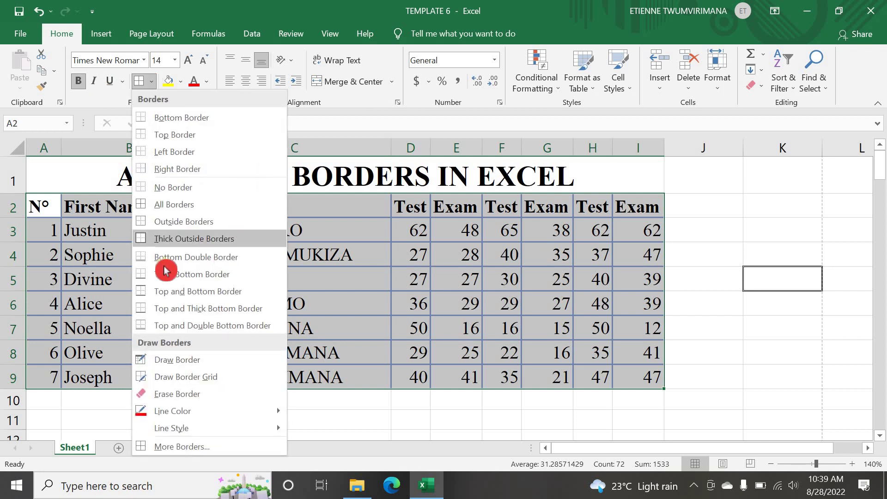
{"action": "left_click", "coordinate": [189, 448]}
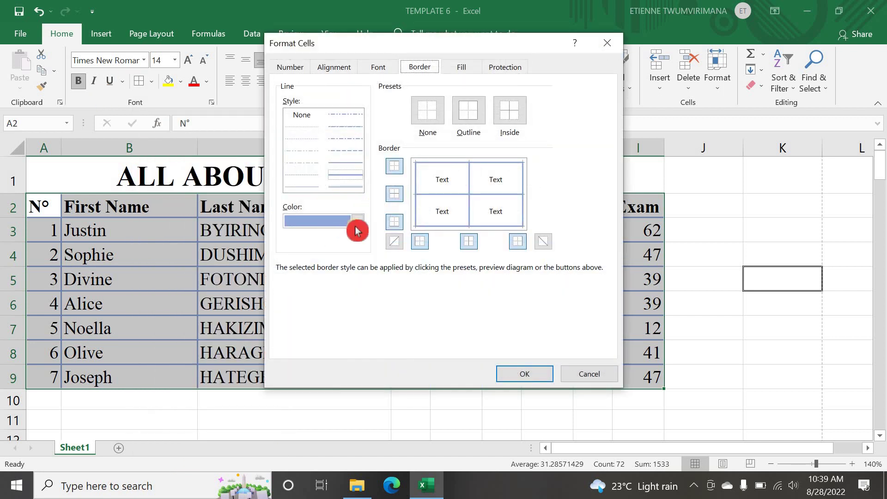
{"action": "left_click", "coordinate": [357, 221]}
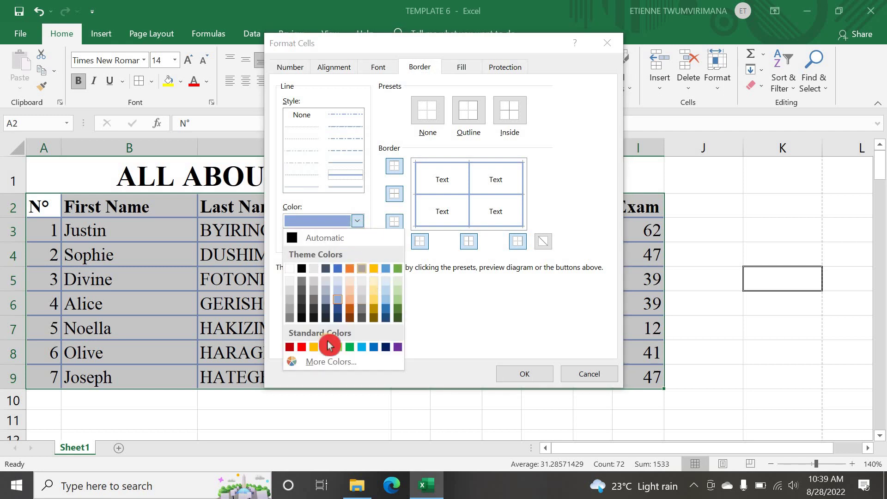
{"action": "left_click", "coordinate": [301, 347]}
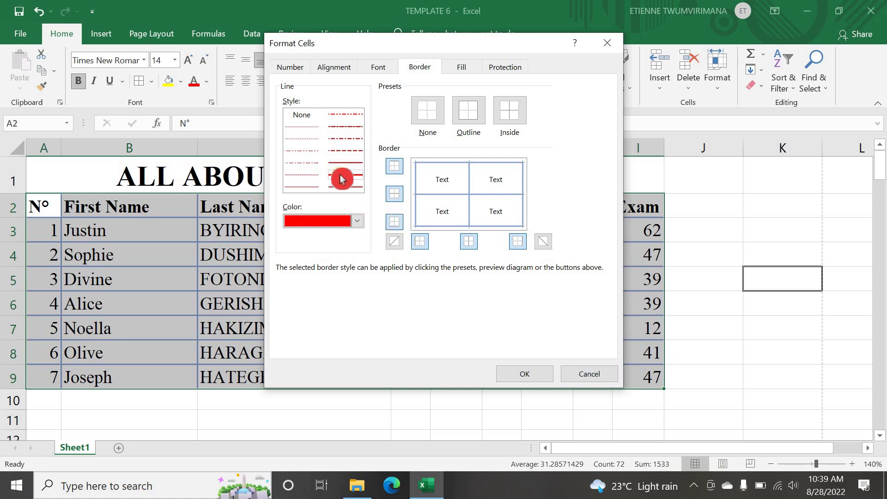
{"action": "left_click", "coordinate": [342, 180]}
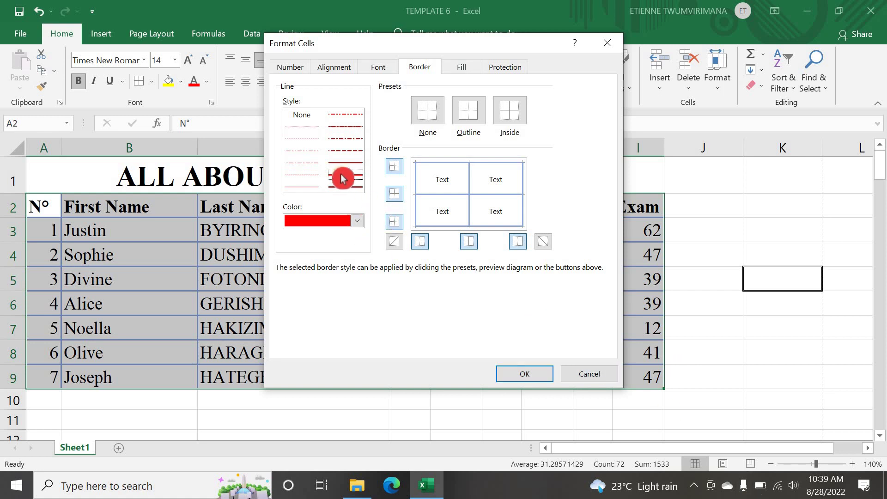
{"action": "left_click", "coordinate": [470, 123]}
{"action": "left_click", "coordinate": [514, 110]}
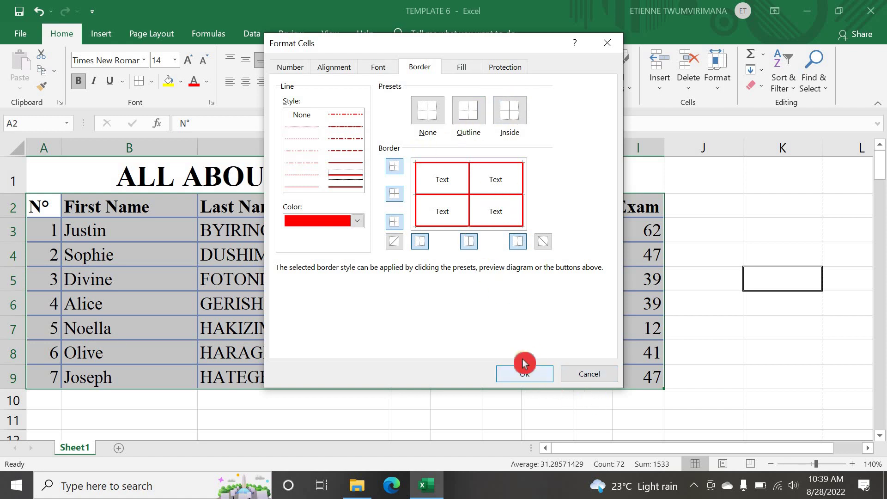
{"action": "left_click", "coordinate": [518, 377]}
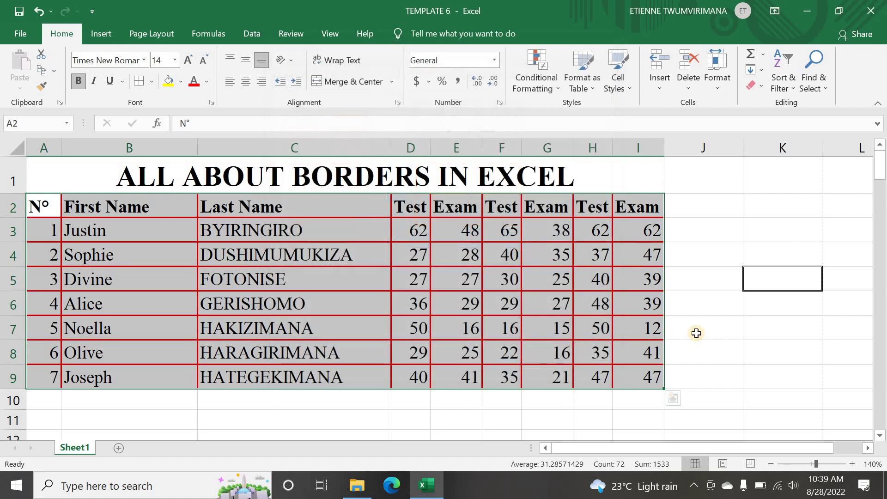
{"action": "left_click", "coordinate": [727, 324]}
{"action": "left_click", "coordinate": [568, 403]}
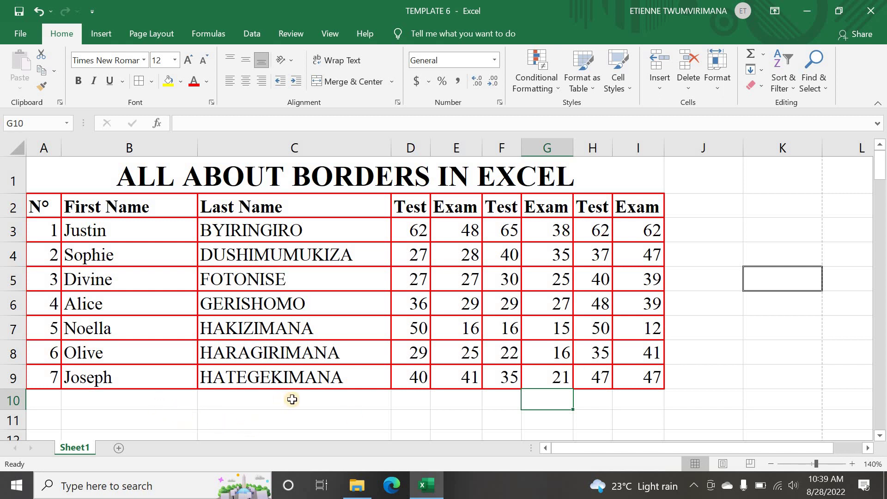
- Apply thick outside borders to the merged title cell A1 above the marks table
{"action": "left_click", "coordinate": [172, 177]}
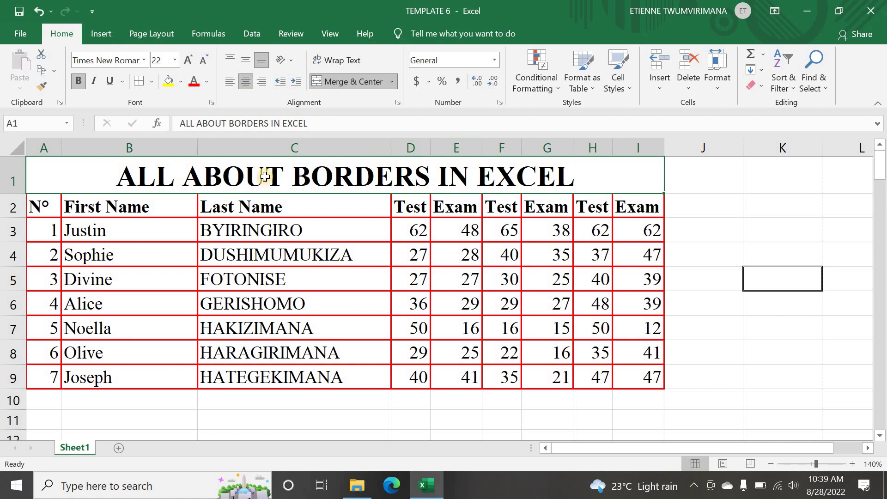
{"action": "left_click", "coordinate": [152, 81]}
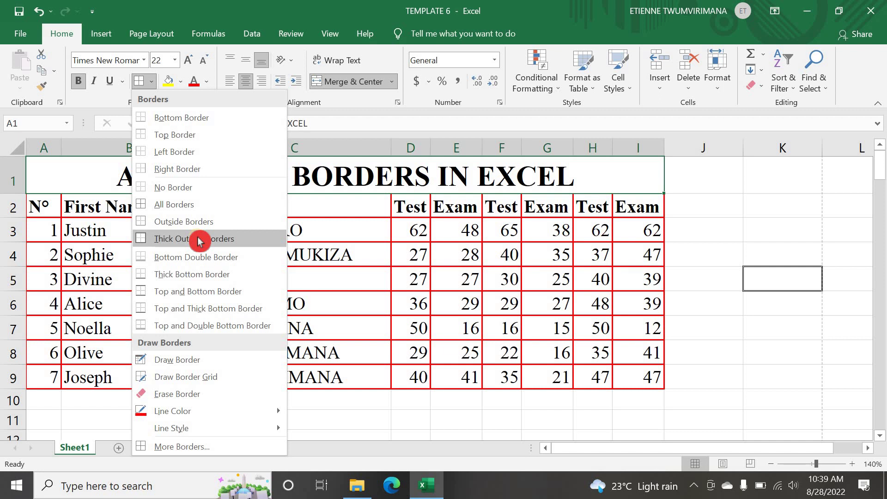
{"action": "left_click", "coordinate": [214, 238]}
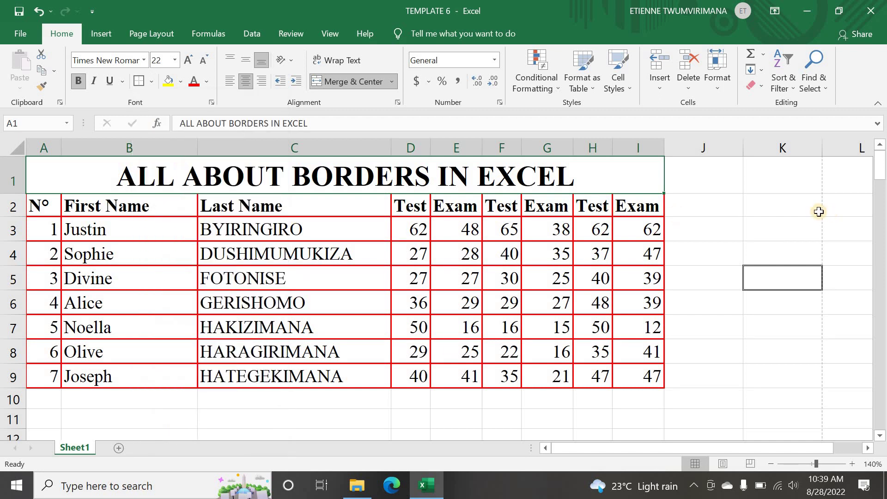
{"action": "left_click", "coordinate": [818, 211]}
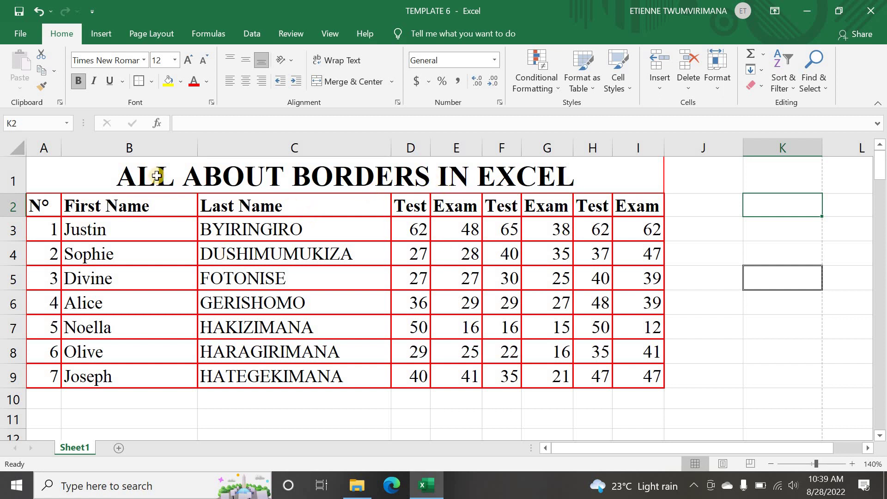
- Check the bordered table and title in the print preview and return to the worksheet
{"action": "left_click", "coordinate": [21, 34]}
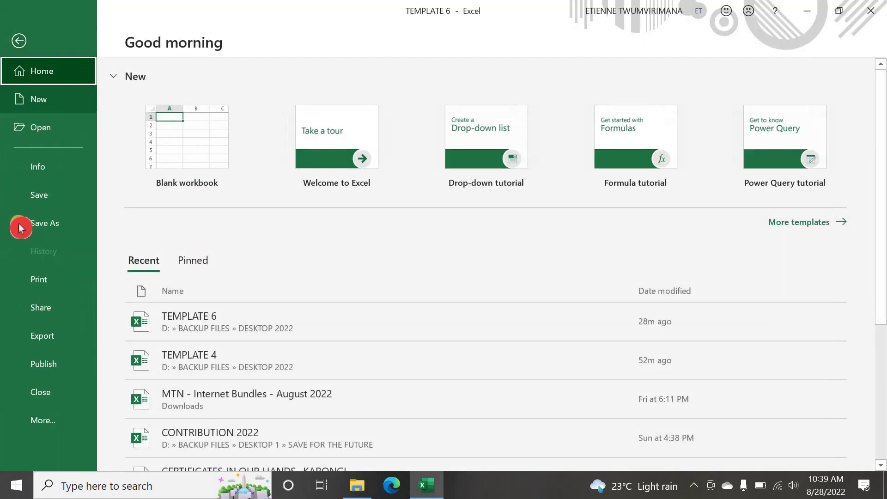
{"action": "left_click", "coordinate": [41, 281]}
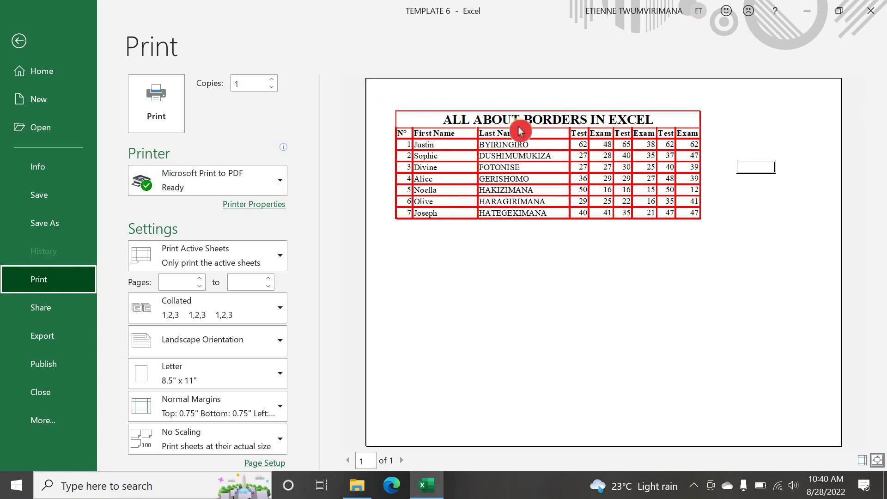
{"action": "left_click", "coordinate": [19, 40]}
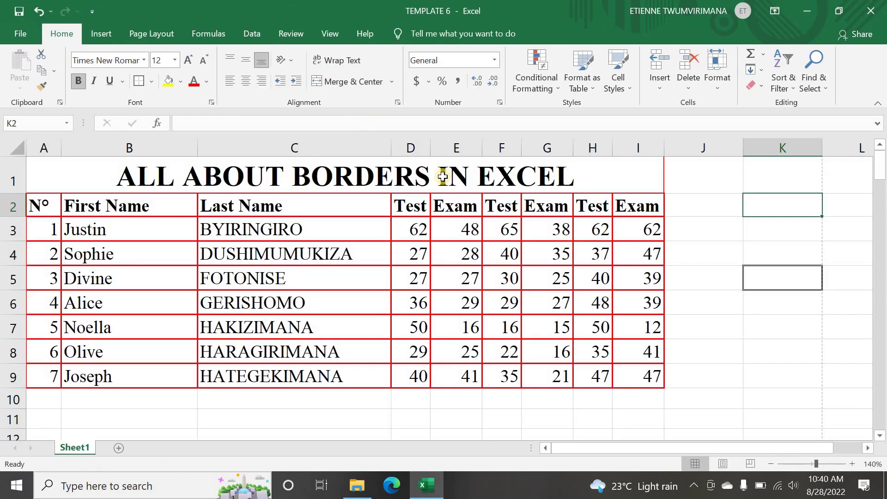
{"action": "left_click", "coordinate": [522, 398]}
{"action": "left_click", "coordinate": [714, 400]}
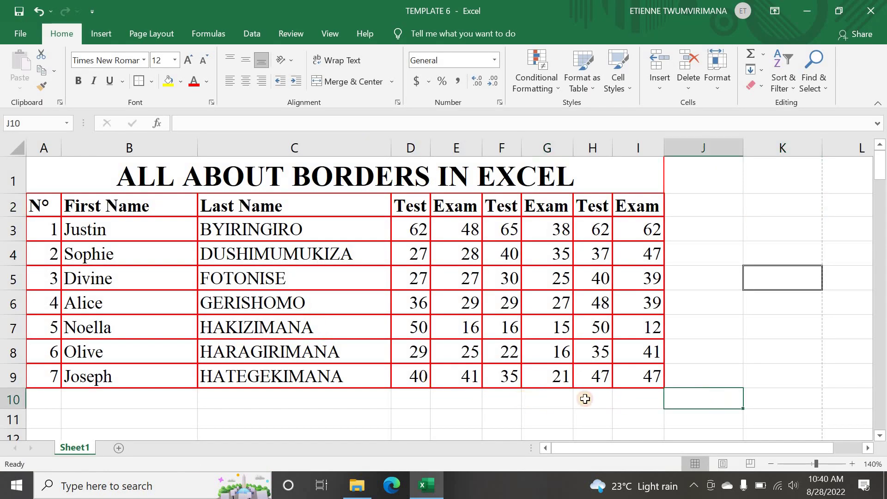
{"action": "left_click", "coordinate": [288, 404]}
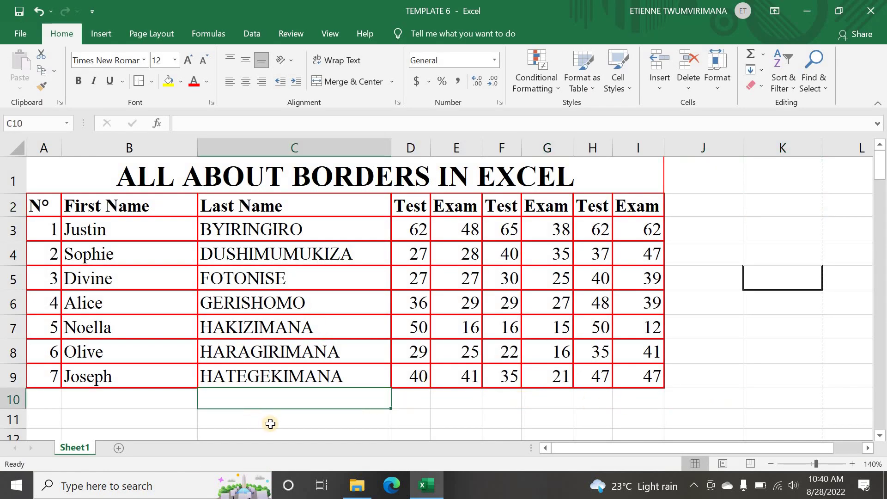